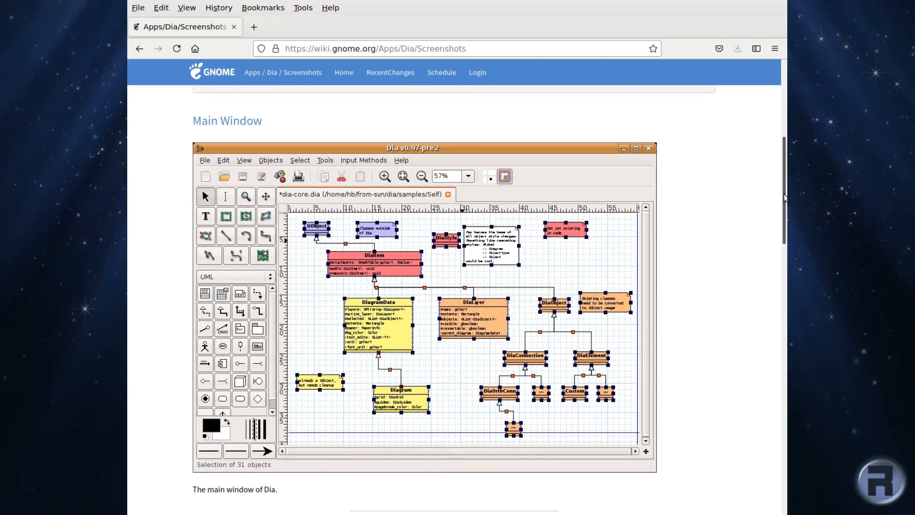
Look over the Dia wiki's Screenshots page and the included sample diagrams on its Examples page.
drag(772, 222, 712, 93)
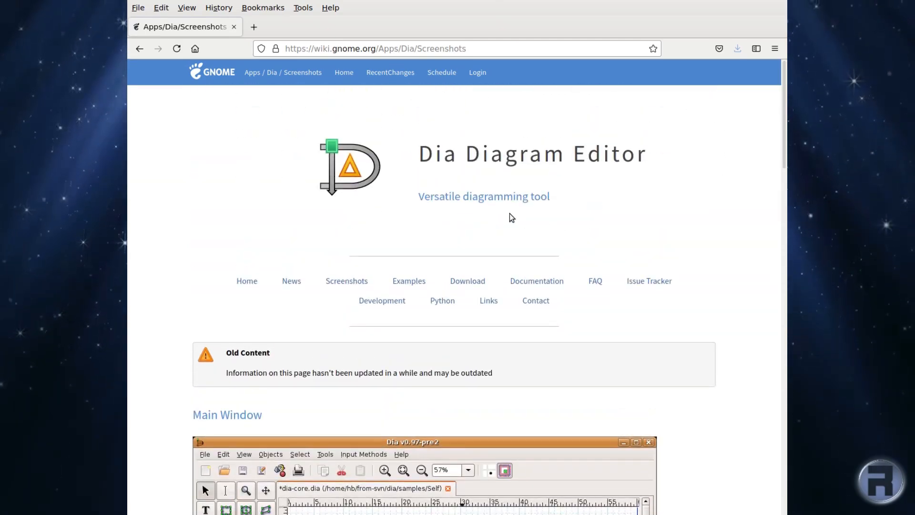
click(413, 280)
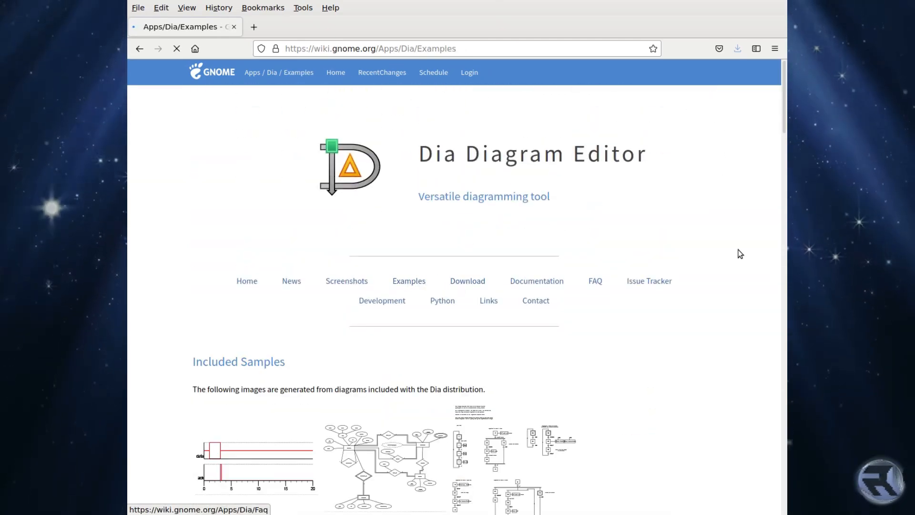
drag(784, 118, 722, 92)
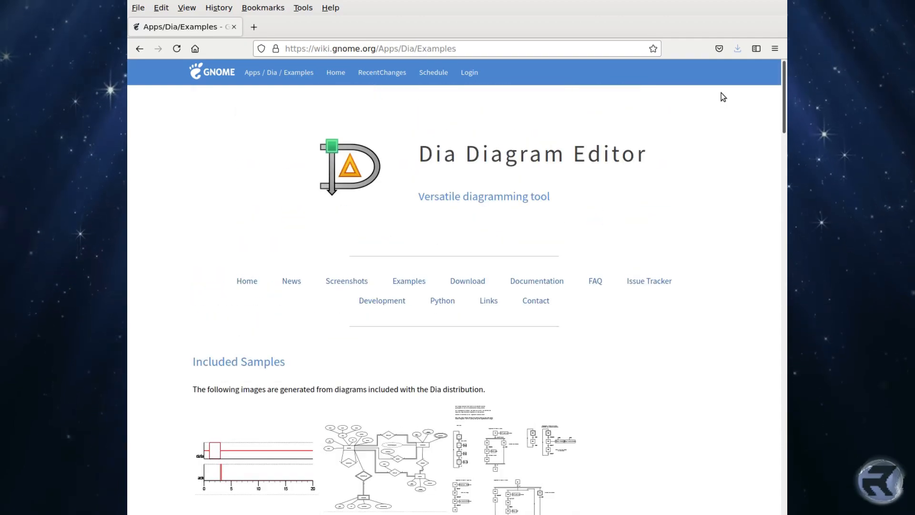
Review the Dia wiki's Documentation page and follow its Dia tutorial link.
click(536, 283)
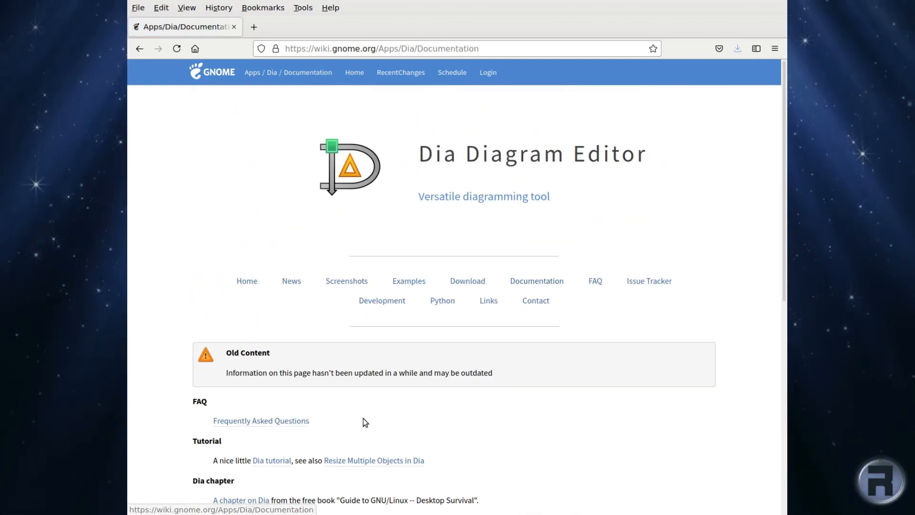
scroll(363, 420, down, 2)
scroll(365, 423, down, 1)
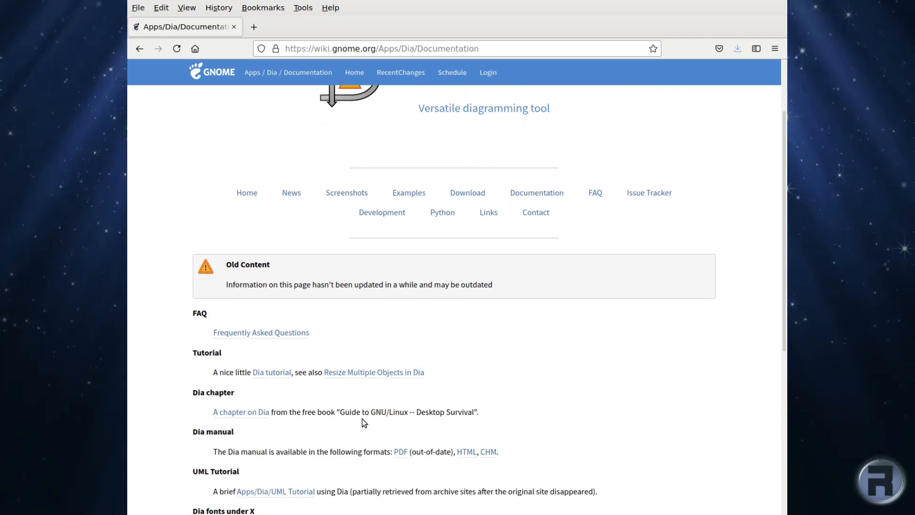
click(268, 378)
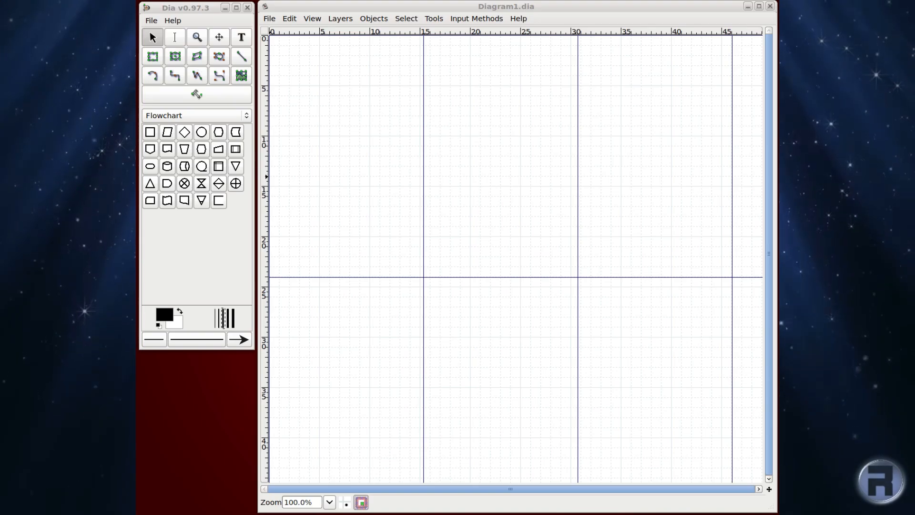
View Dia's About information, close it, and look over the toolbox window's file commands.
click(174, 21)
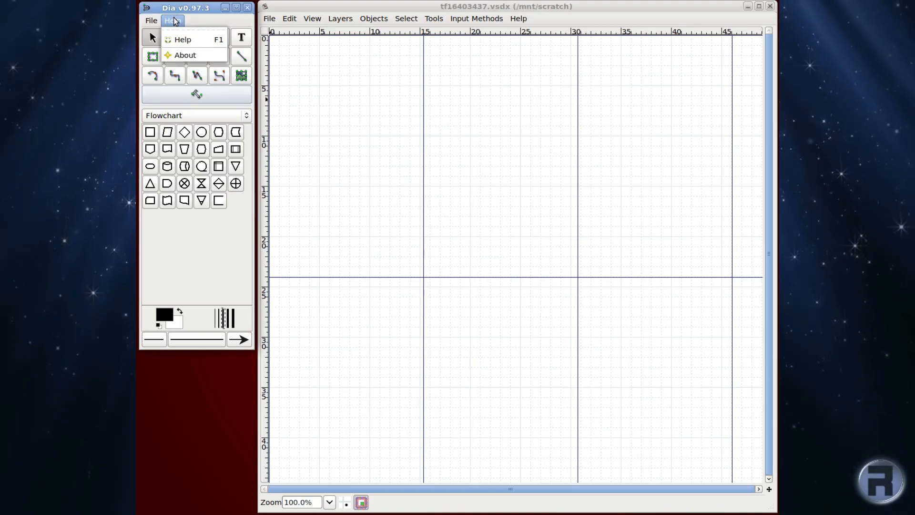
click(181, 56)
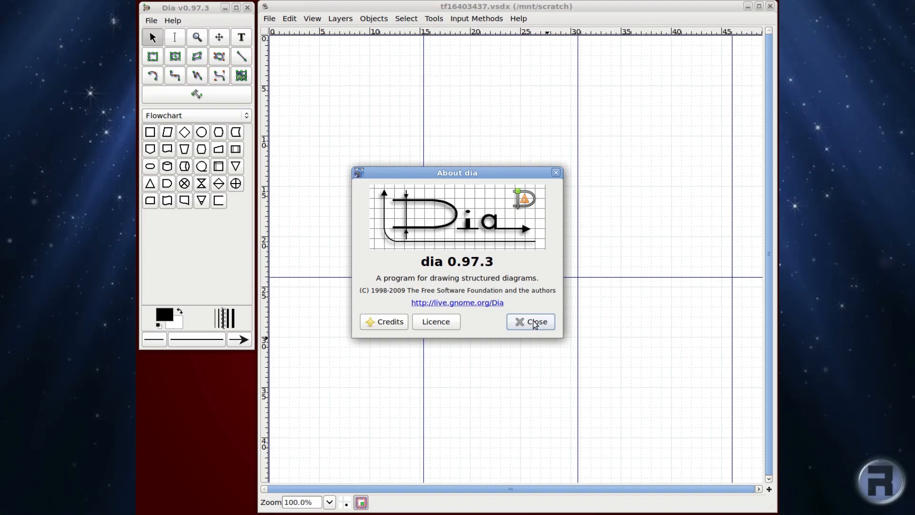
click(534, 322)
click(150, 21)
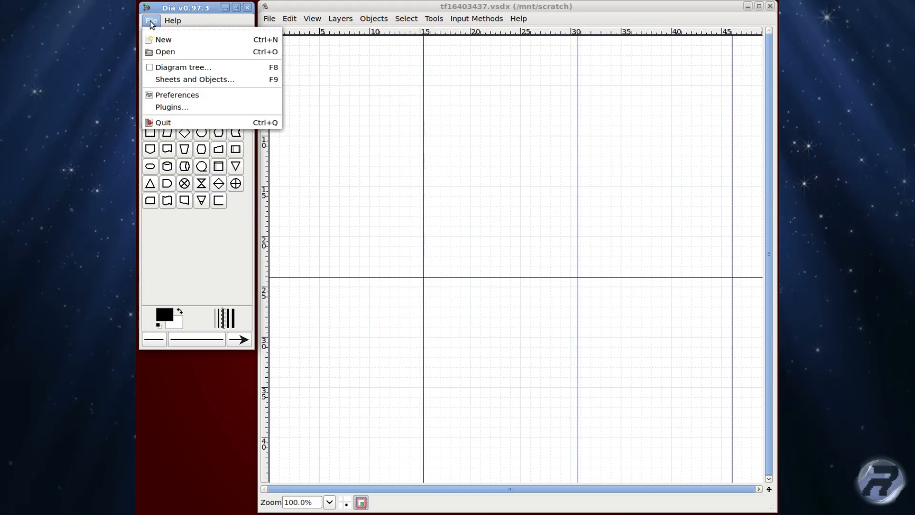
click(153, 19)
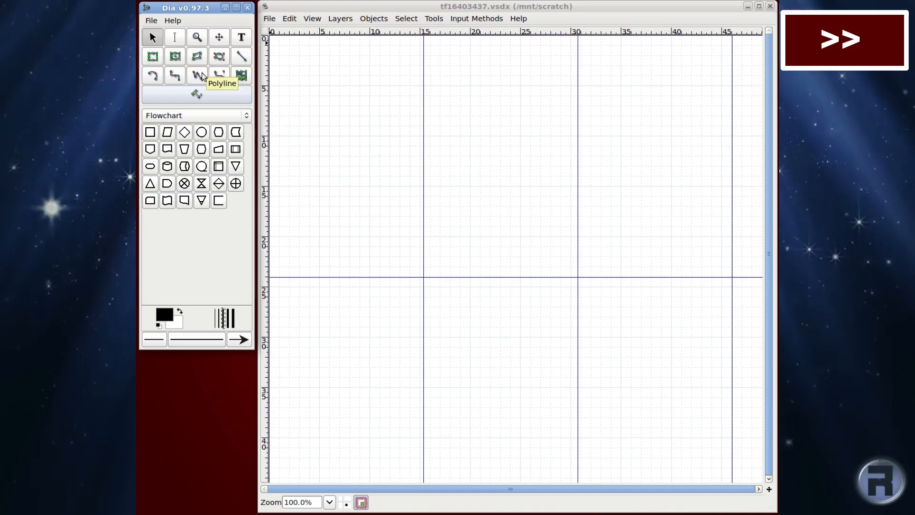
Preview the shapes in the Assorted, Flowchart and UML sheets by loading each into the toolbox.
click(167, 119)
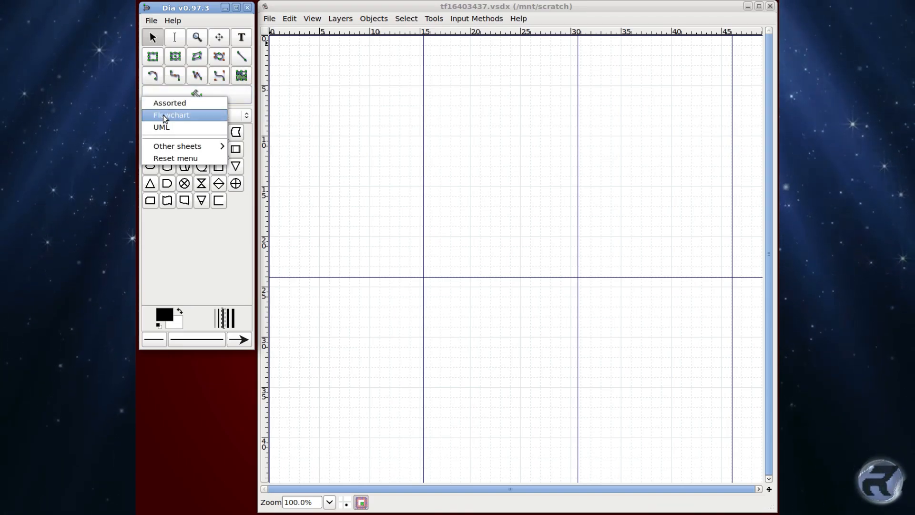
click(162, 238)
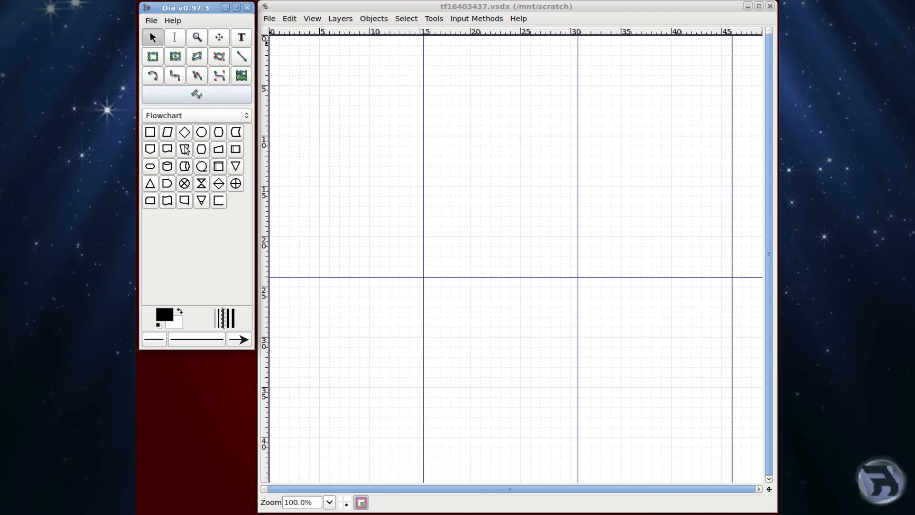
click(179, 116)
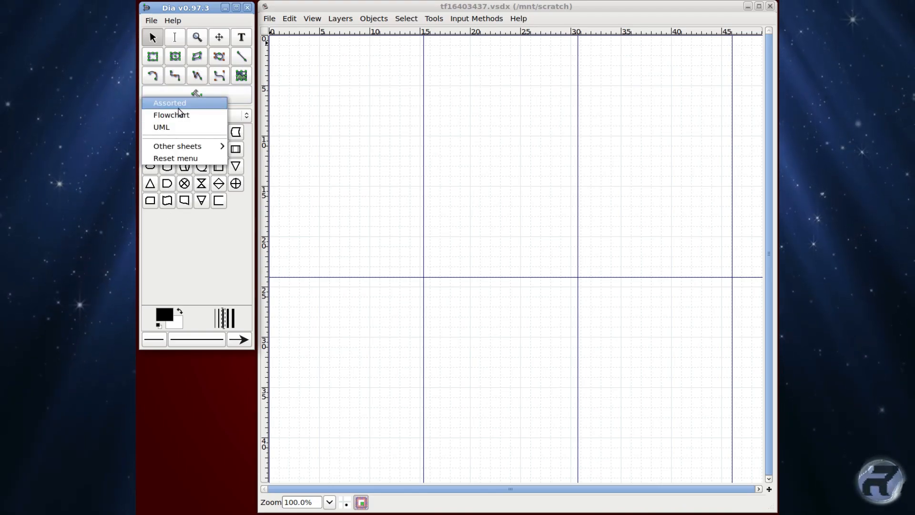
click(180, 99)
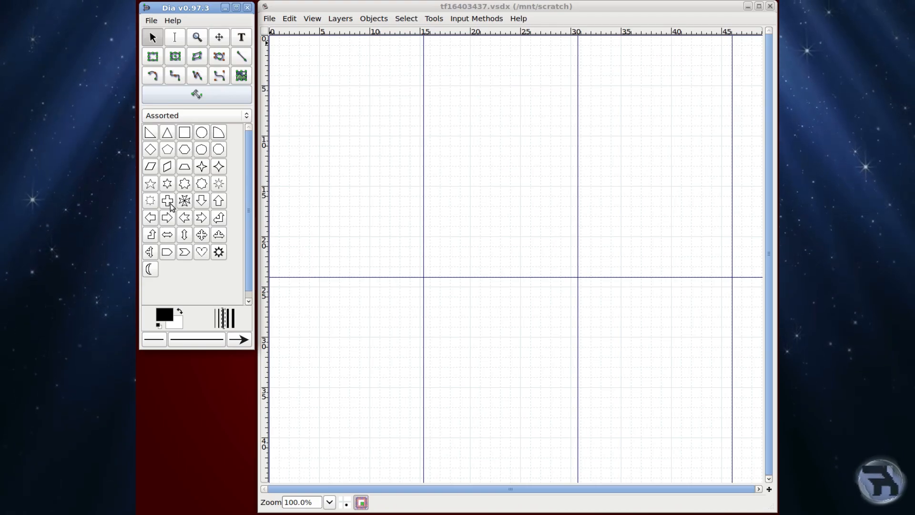
click(179, 119)
click(180, 126)
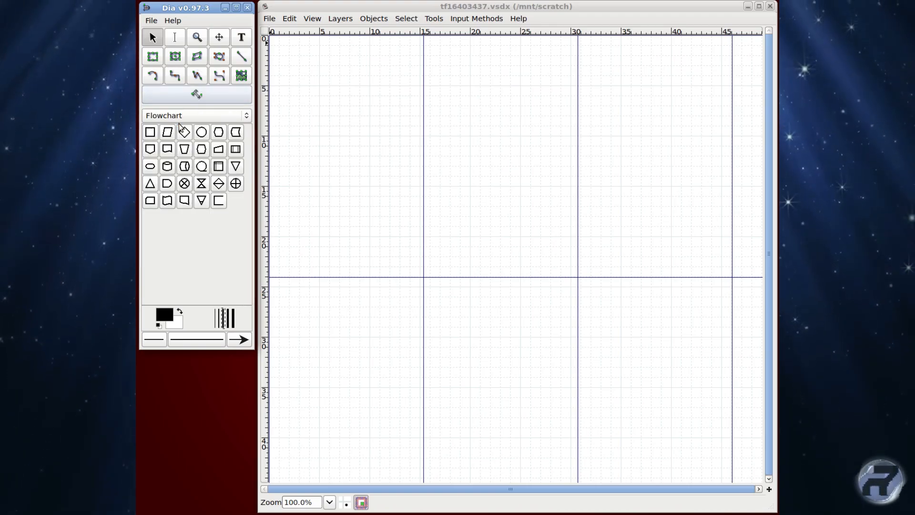
click(177, 115)
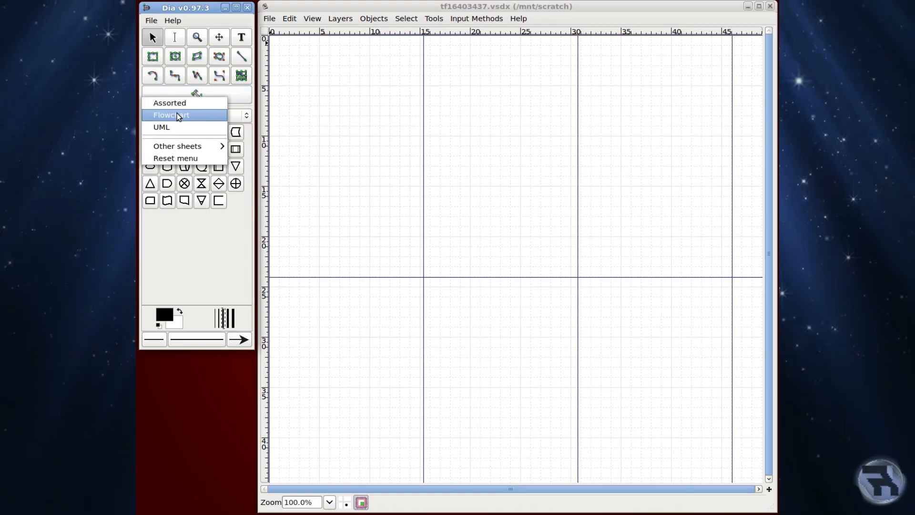
click(177, 128)
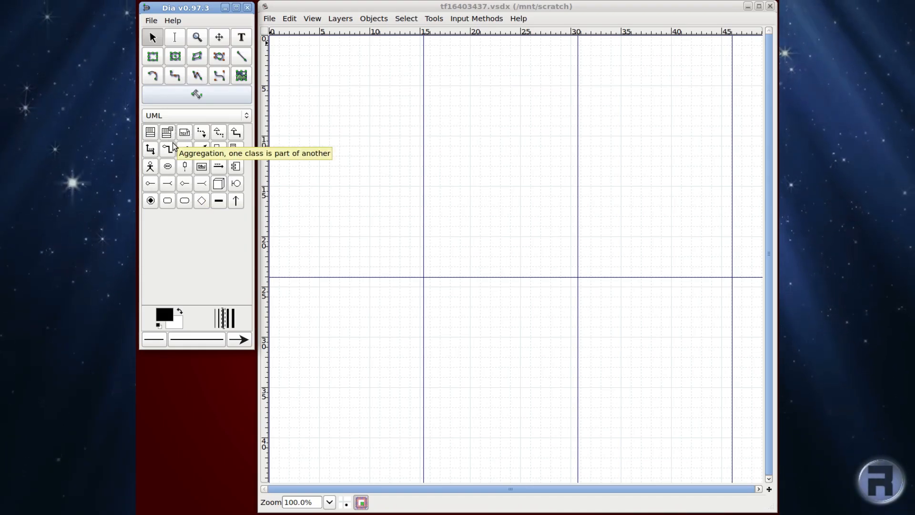
Browse the additional shape sheets, loading Logic, Chronogram and finally Assorted into the toolbox.
click(174, 116)
mouse_move(175, 136)
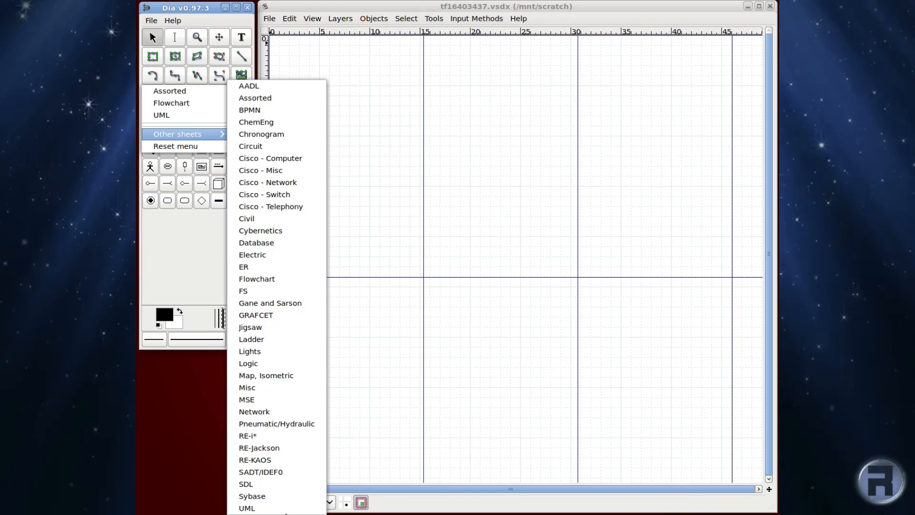
click(281, 363)
click(189, 116)
click(245, 134)
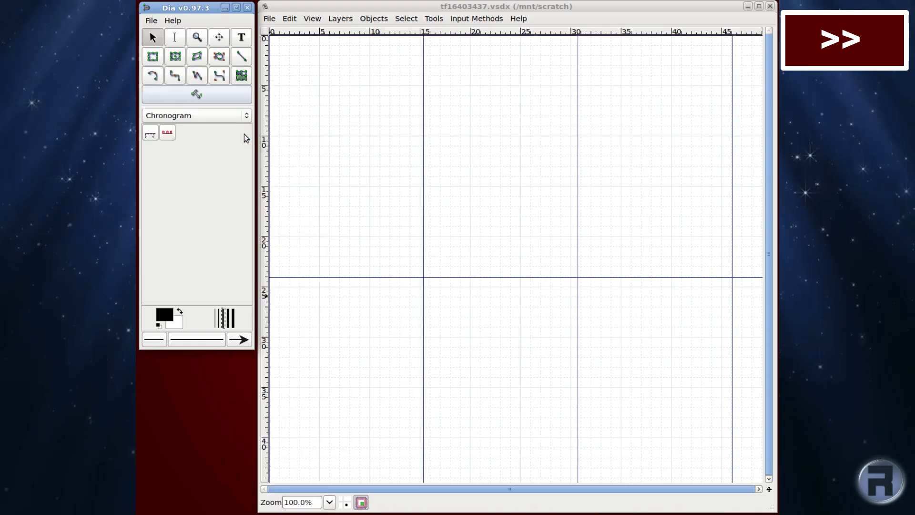
click(192, 117)
click(263, 98)
Load the Cisco - Network shape sheet into the toolbox.
click(198, 116)
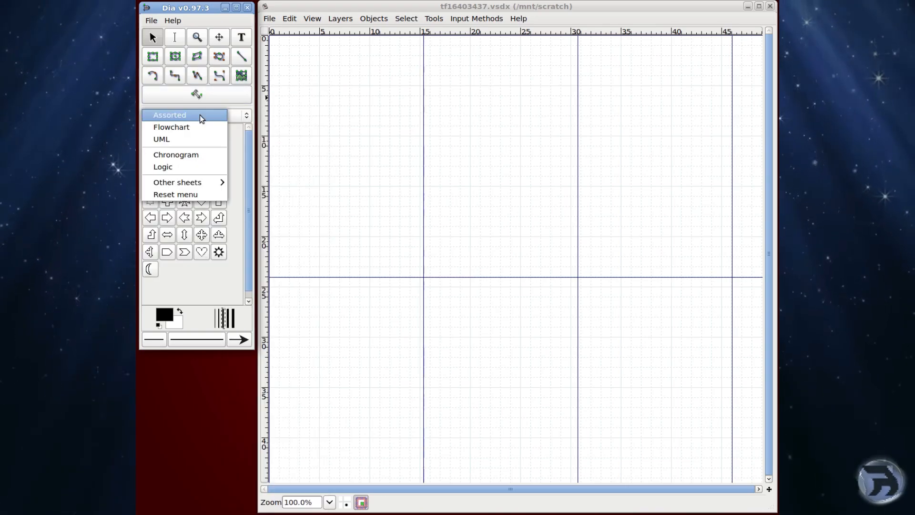
mouse_move(190, 182)
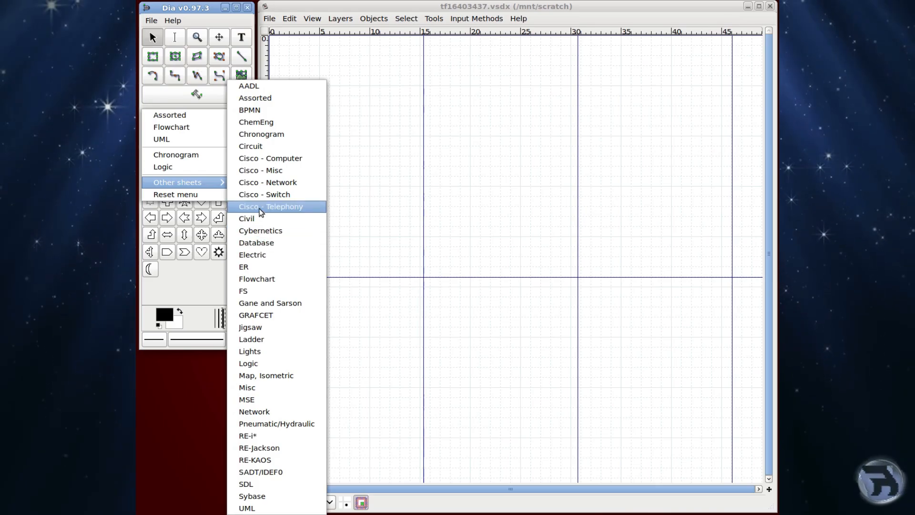
click(260, 182)
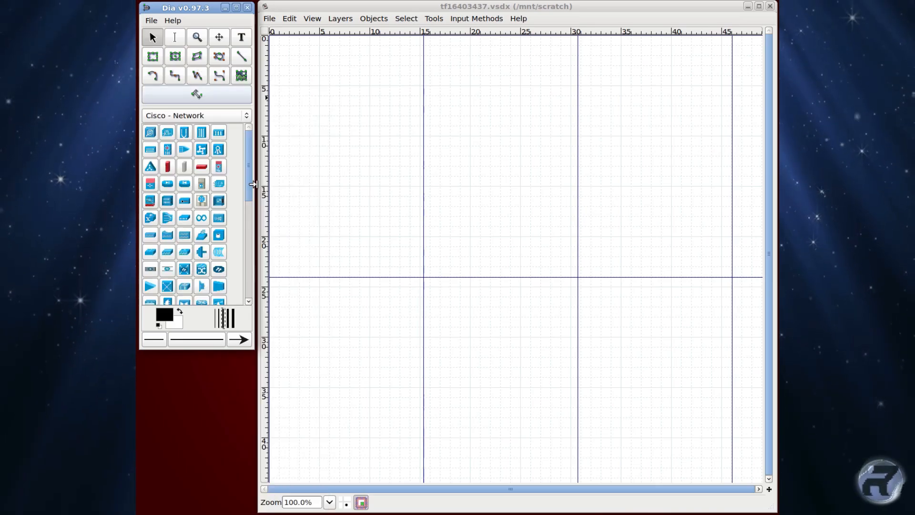
drag(248, 154, 252, 135)
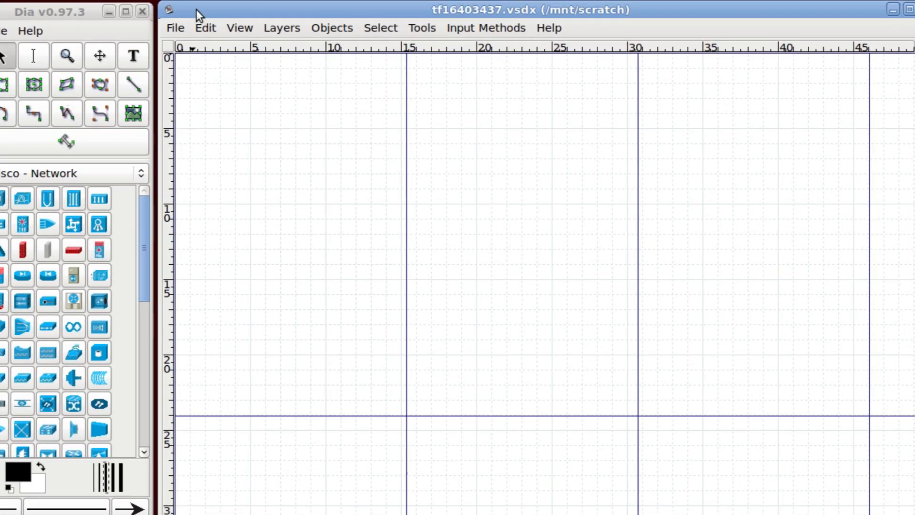
Examine the diagram window's commands for files, editing, viewing, layers, objects, selection, tools, input methods and help.
click(177, 29)
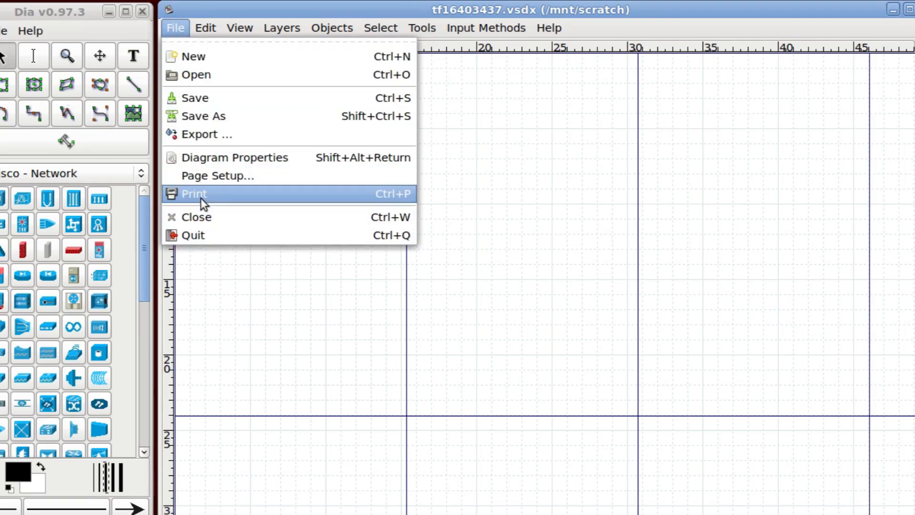
mouse_move(207, 25)
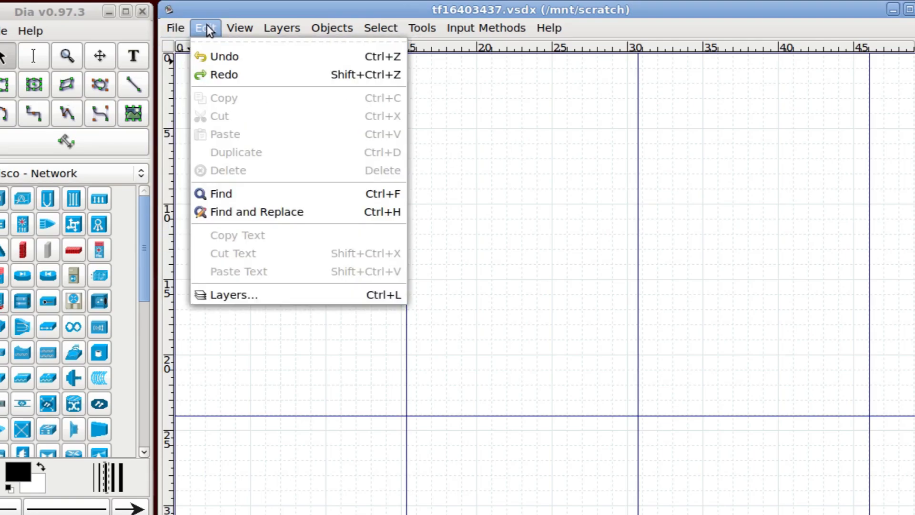
mouse_move(234, 29)
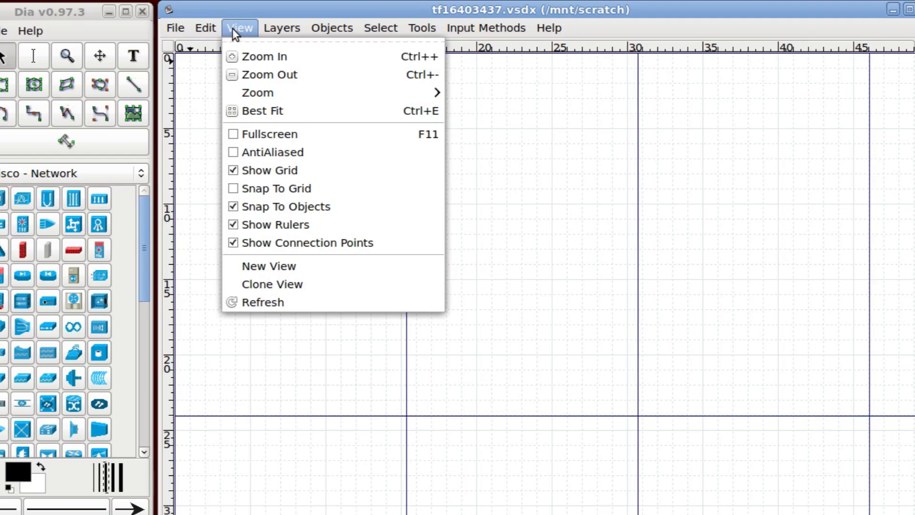
mouse_move(277, 32)
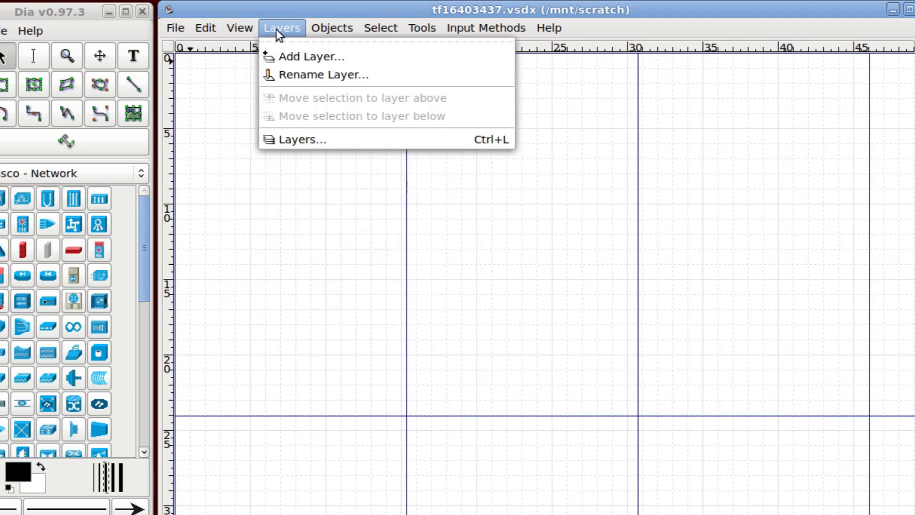
mouse_move(322, 37)
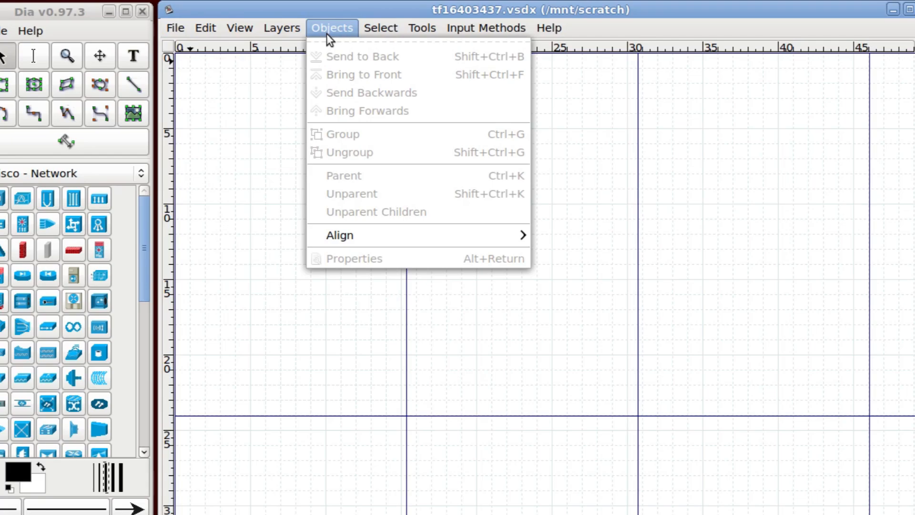
mouse_move(379, 27)
mouse_move(413, 29)
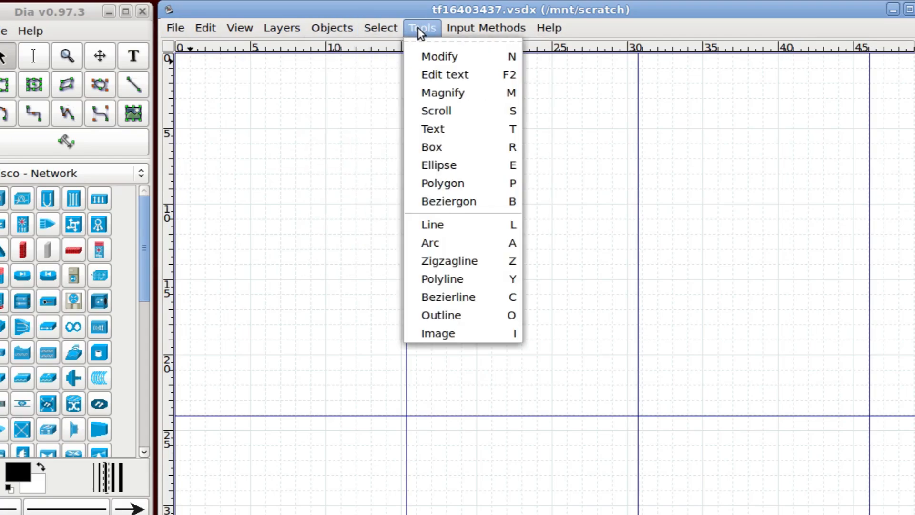
mouse_move(447, 25)
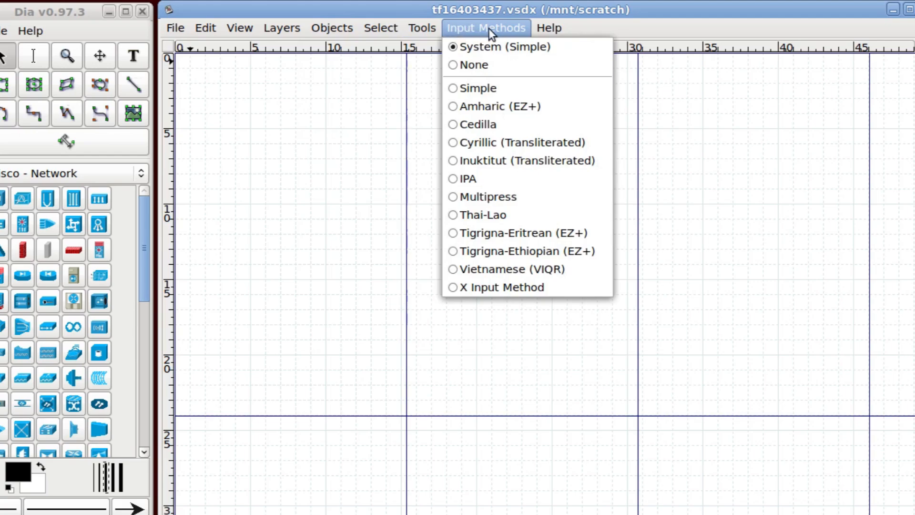
mouse_move(559, 31)
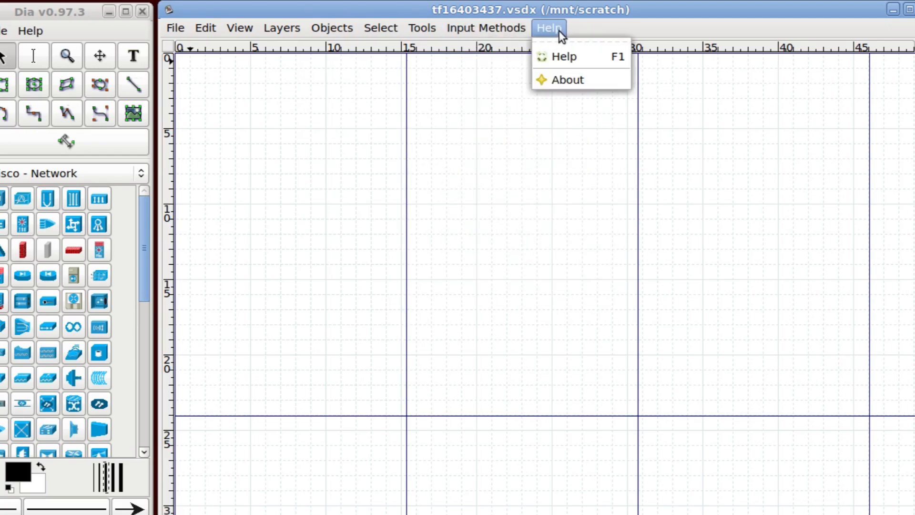
click(398, 100)
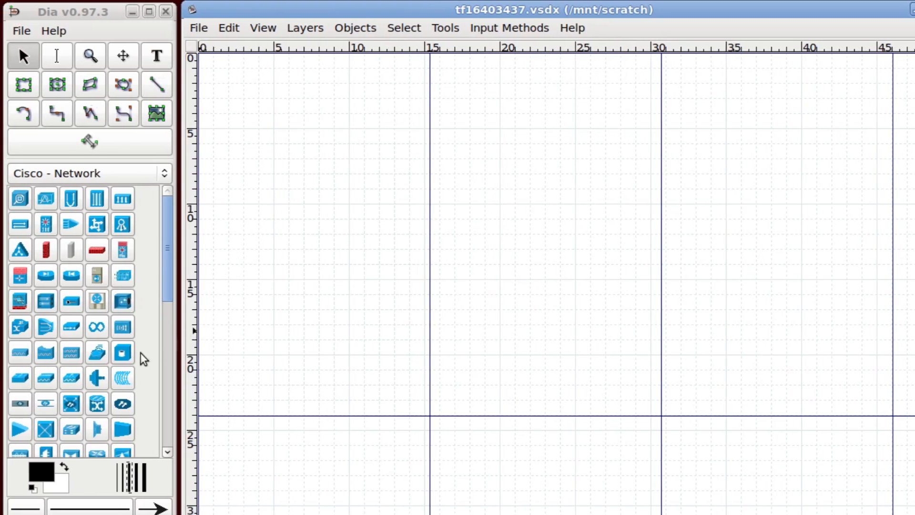
Look through the full set of shapes in the Cisco - Network sheet.
scroll(89, 386, down, 10)
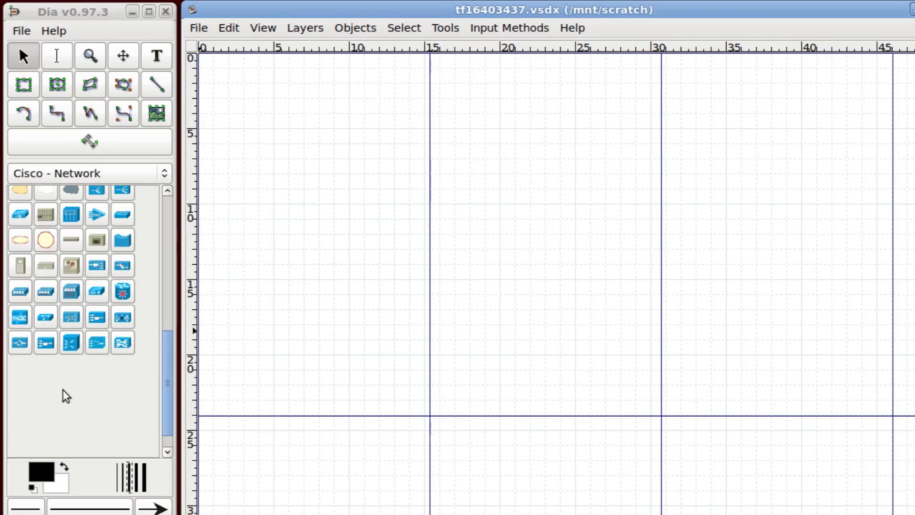
scroll(66, 397, up, 5)
scroll(69, 399, up, 4)
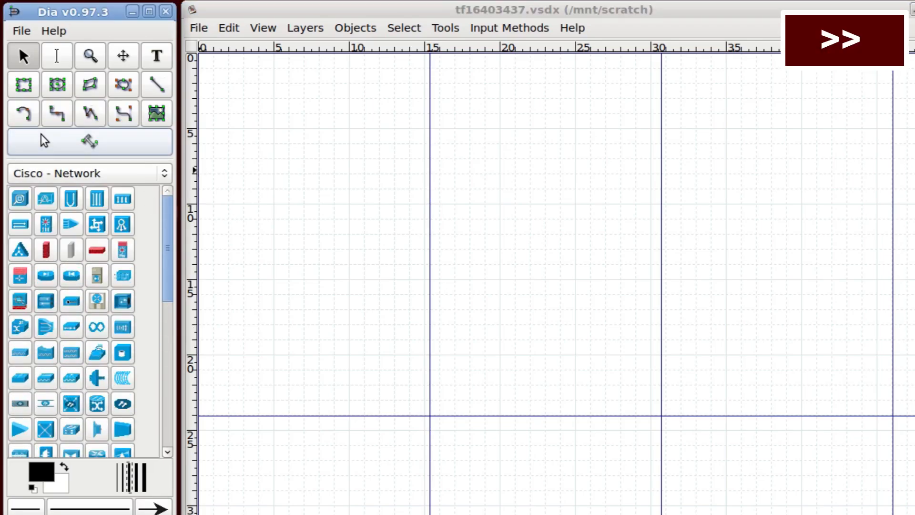
Load the Network shape sheet into the toolbox.
click(95, 176)
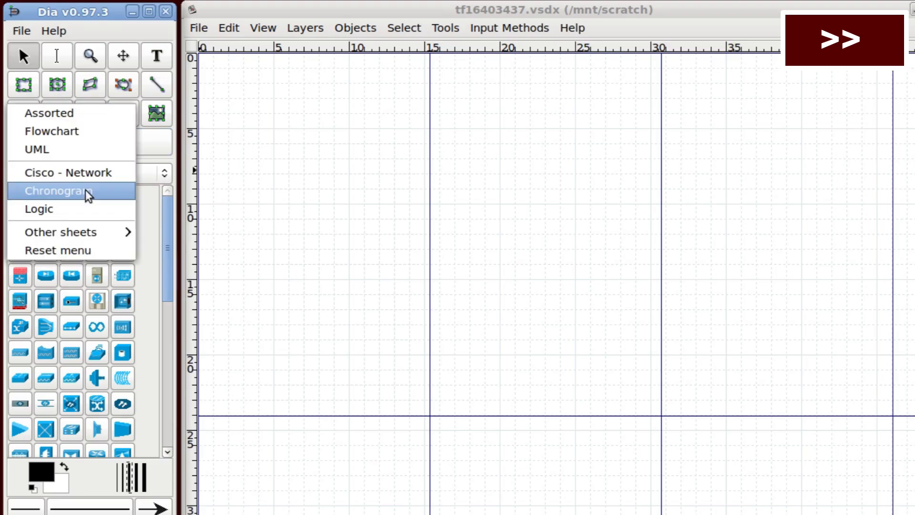
mouse_move(91, 233)
click(196, 513)
Place a cloud shape about 17 by 11 units in the upper part of the diagram and label it Internet.
click(209, 172)
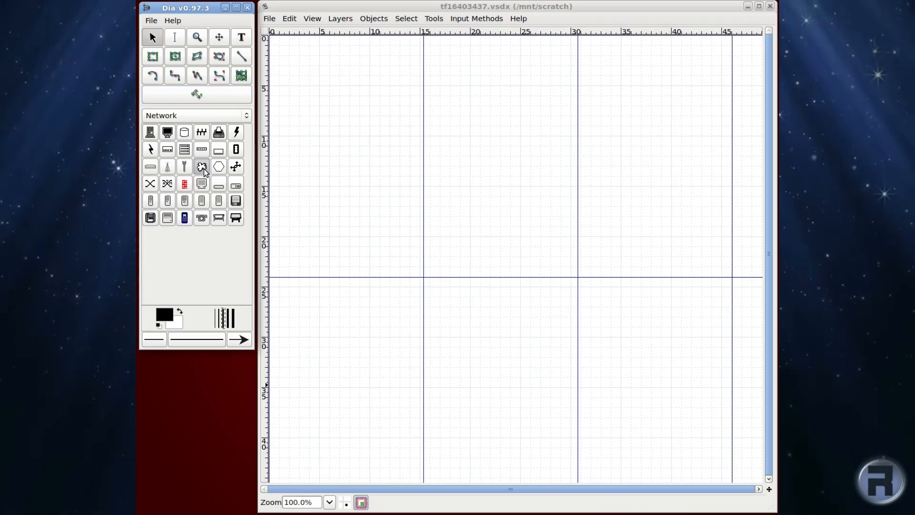
click(354, 134)
drag(354, 134, 515, 230)
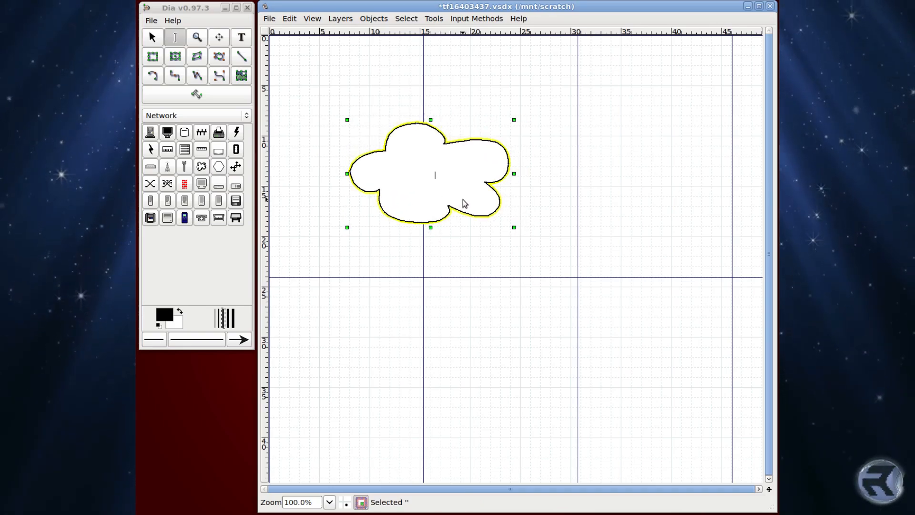
text(IN)
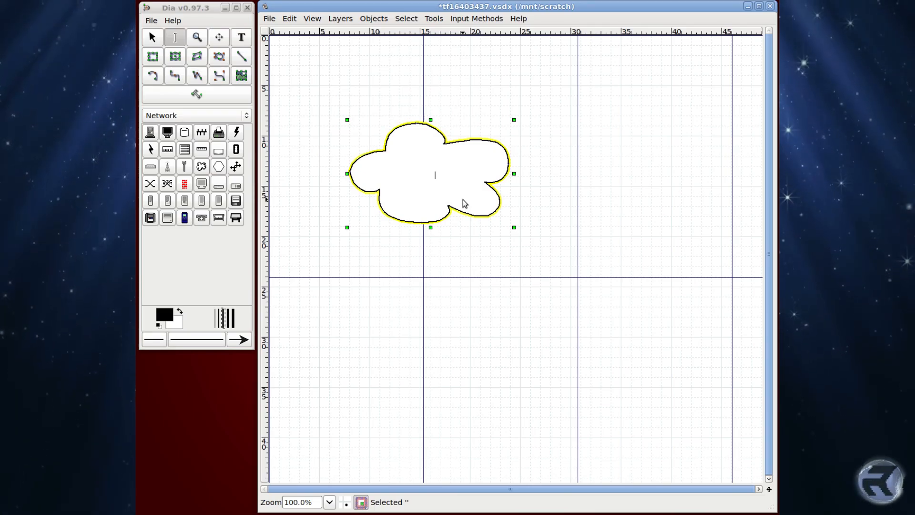
text(terne)
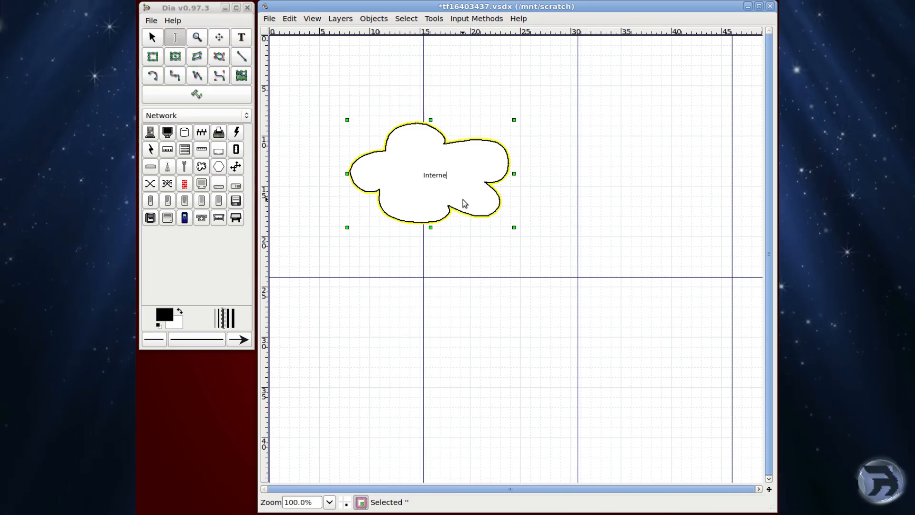
text(t)
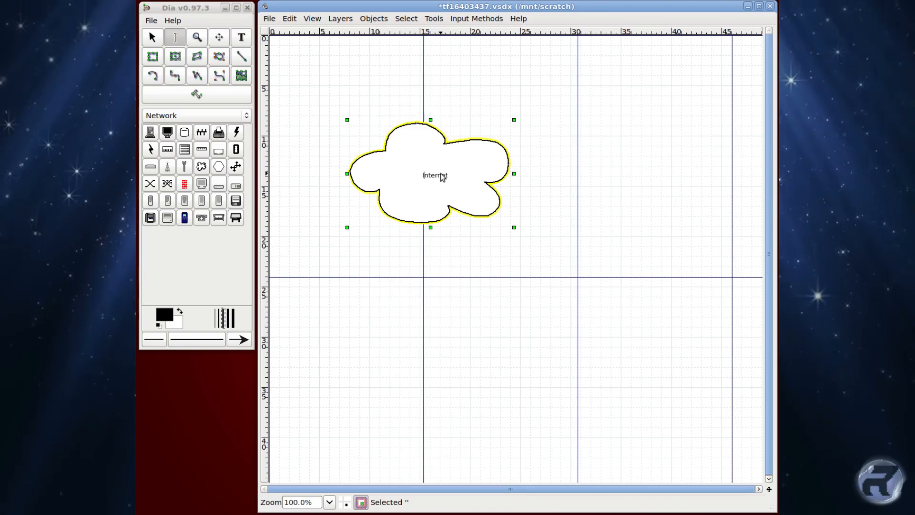
Move the Internet cloud to the top middle of the diagram and resize it to about 19 by 12 units.
drag(515, 229, 561, 262)
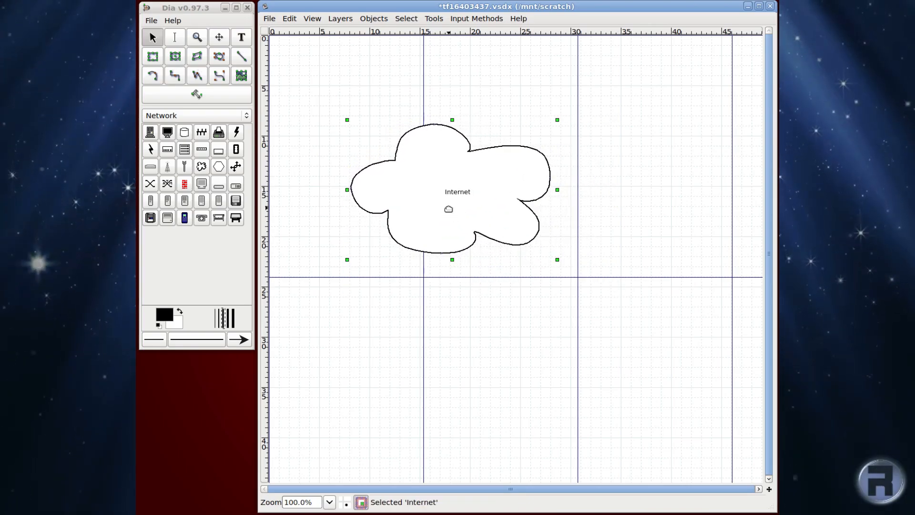
drag(445, 206, 512, 130)
drag(623, 181, 601, 161)
Set the cloud label's font size to 34.08 pt and apply it.
double_click(519, 105)
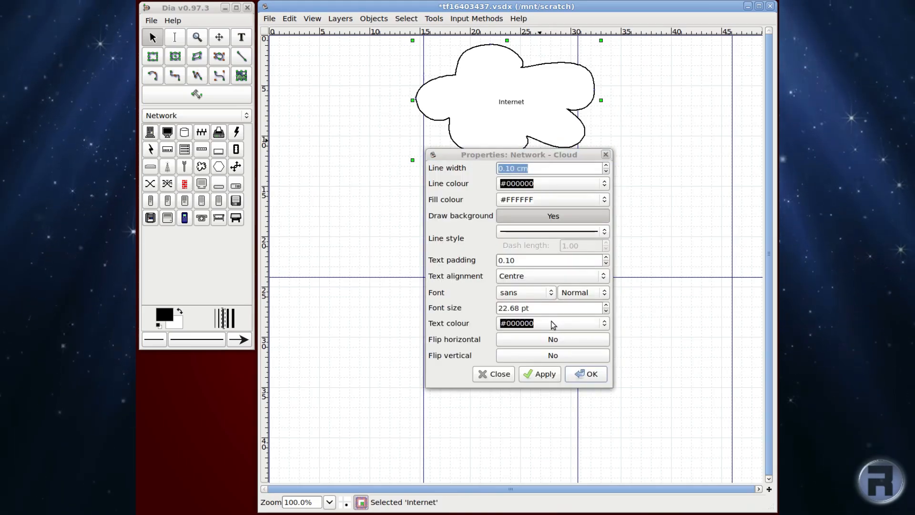
click(606, 307)
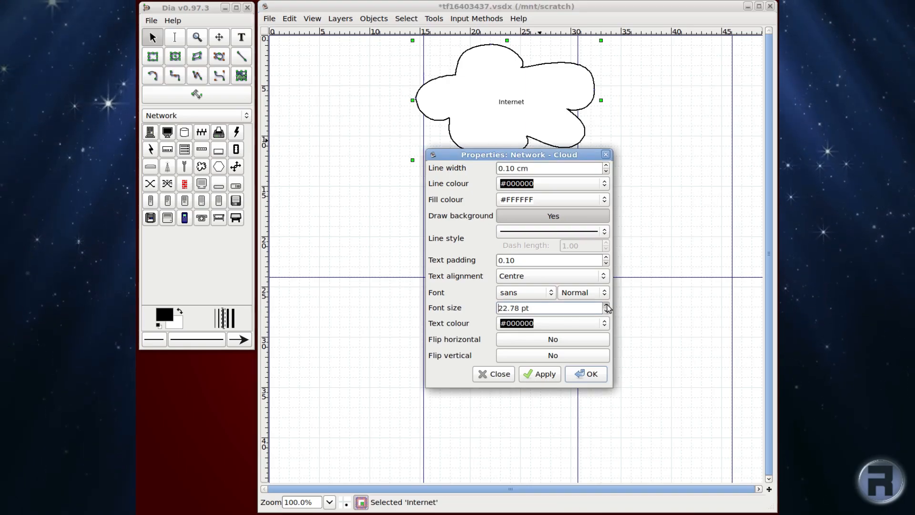
click(541, 375)
click(607, 305)
click(541, 374)
Make the cloud label bold at 45.58 pt and accept the properties.
click(583, 292)
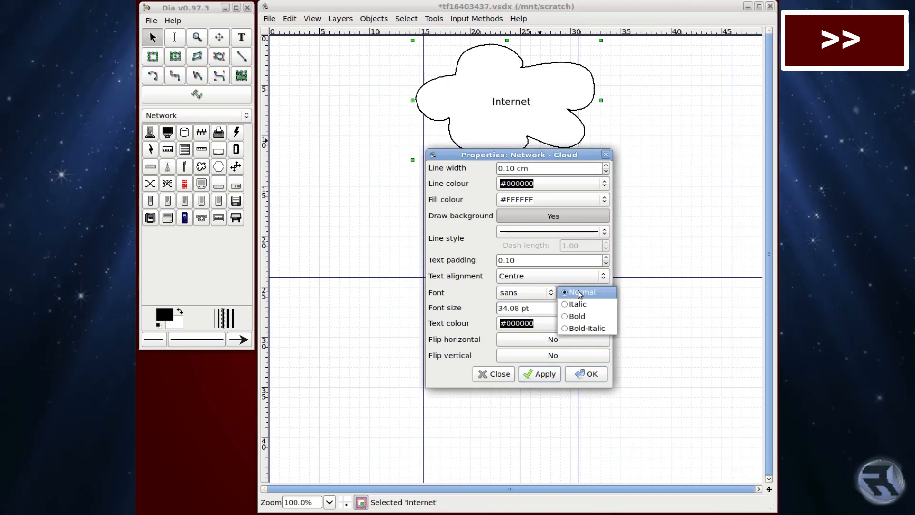
click(584, 316)
click(546, 375)
click(606, 305)
click(607, 307)
click(546, 374)
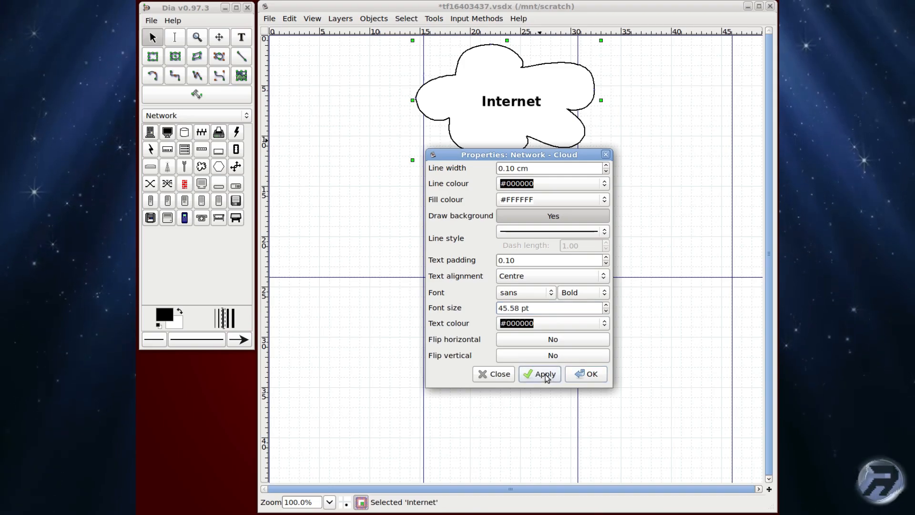
click(575, 375)
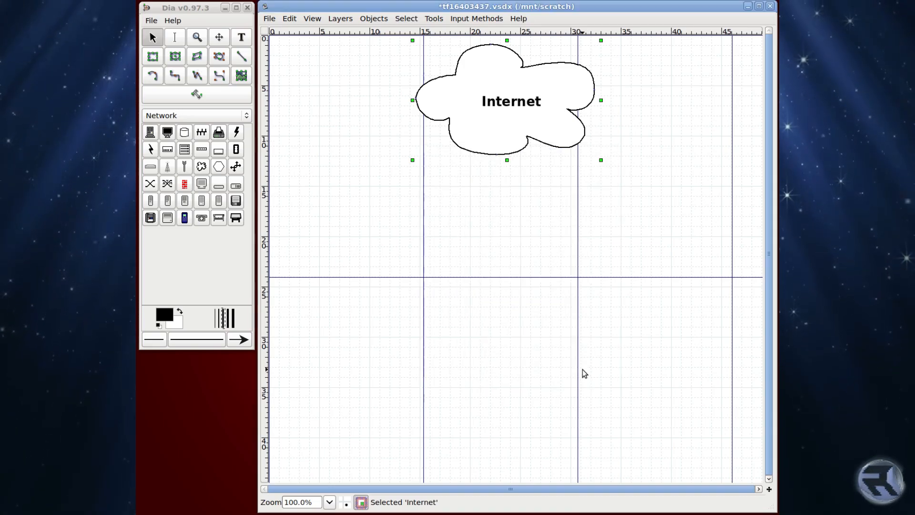
Place a Switch symbol below the cloud and enlarge it to about 5 units square.
click(527, 182)
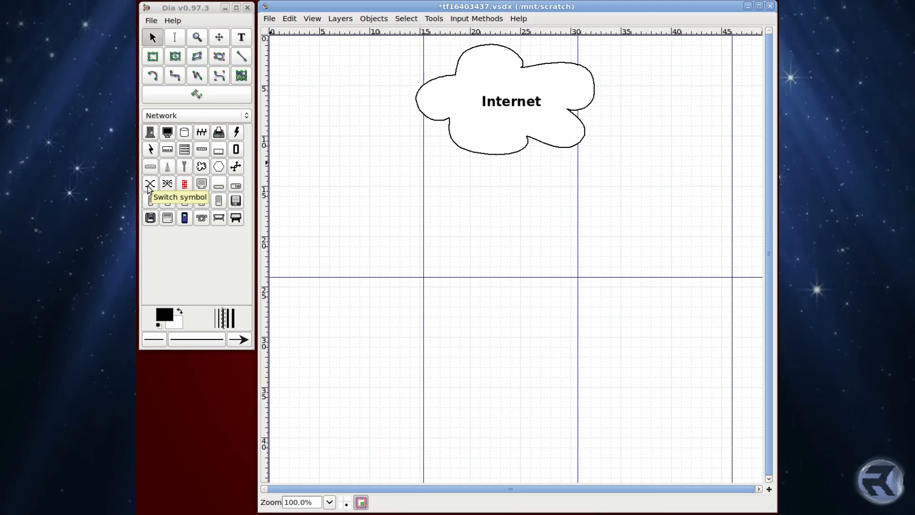
click(150, 184)
click(500, 205)
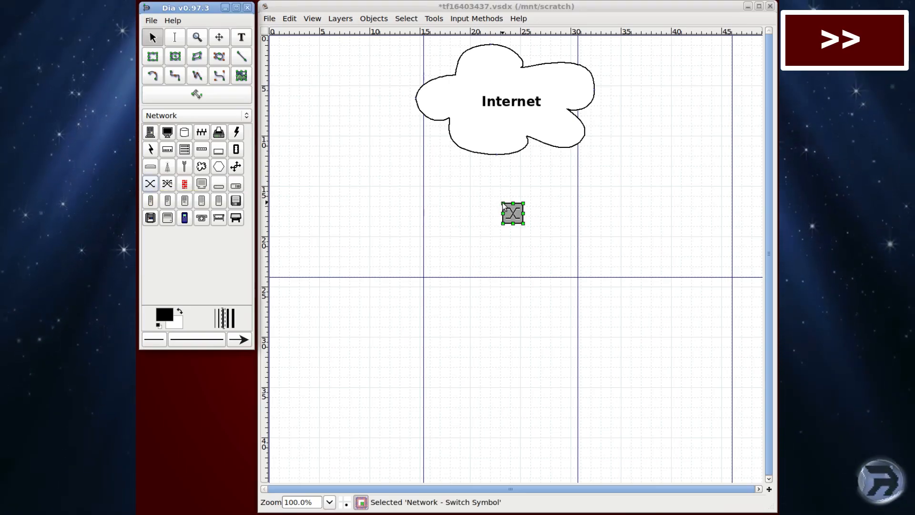
drag(514, 215, 541, 243)
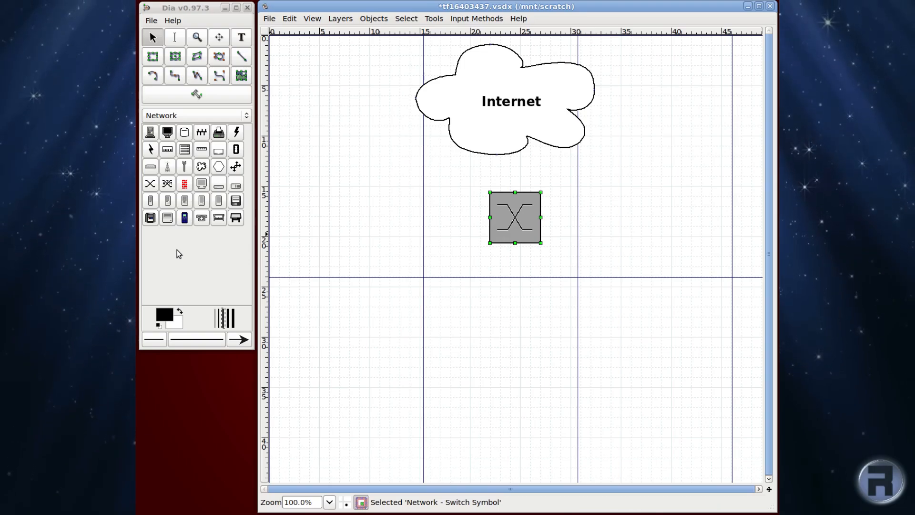
Add three Computer shapes in a row below the switch and enlarge each to about 5 by 9 units.
click(151, 133)
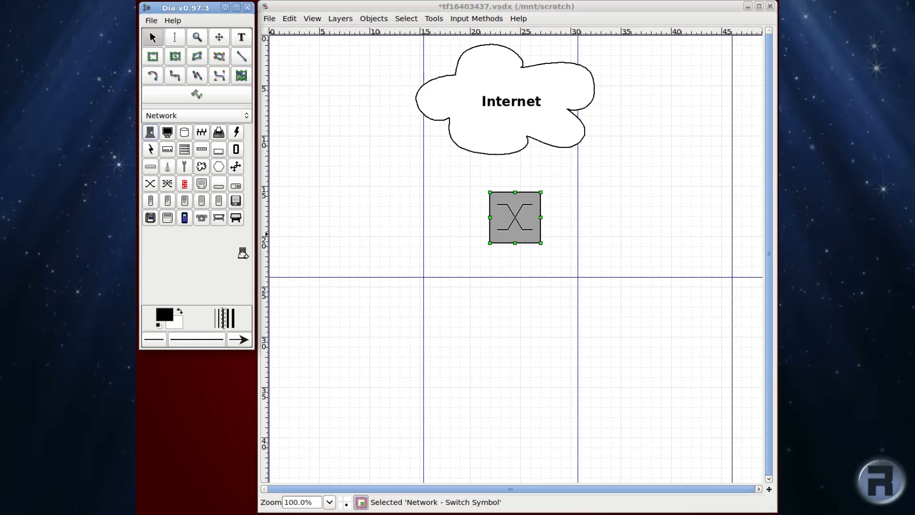
click(358, 302)
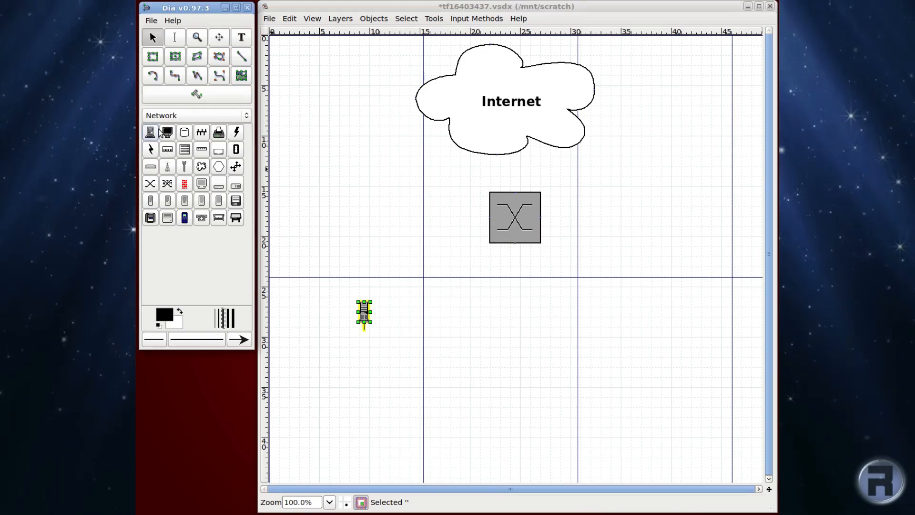
drag(153, 132, 433, 316)
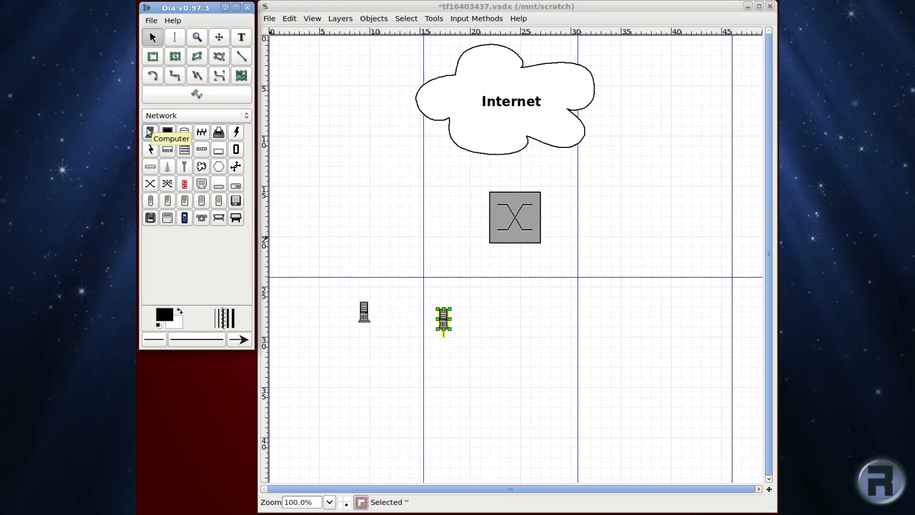
drag(150, 133, 618, 388)
click(444, 320)
mouse_move(460, 339)
mouse_down()
mouse_move(494, 378)
mouse_move(448, 339)
mouse_up()
drag(364, 312, 308, 306)
drag(315, 316, 353, 386)
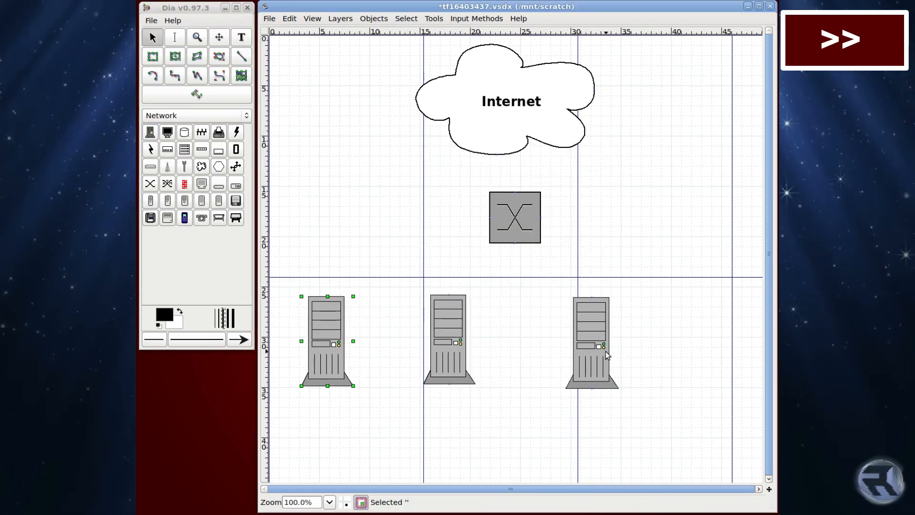
Spread the three computers across the page, with the middle one directly beneath the switch.
drag(604, 351, 690, 345)
drag(450, 335, 517, 332)
drag(332, 329, 349, 327)
click(316, 213)
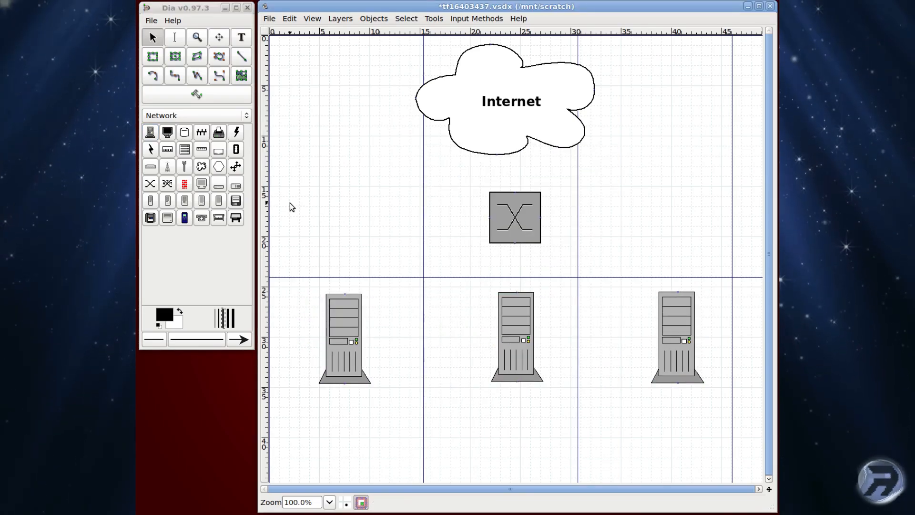
click(515, 218)
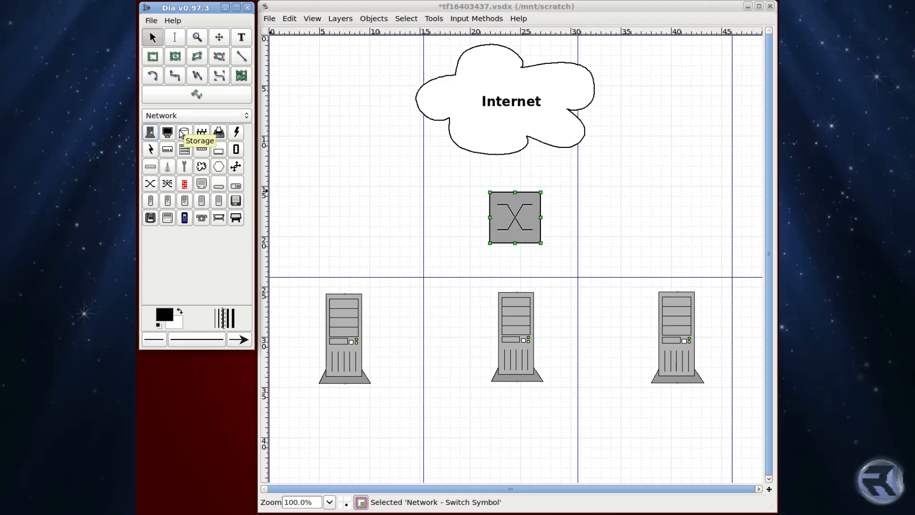
Place a monitor shape above the leftmost computer and enlarge it to about 5.5 units square.
click(167, 132)
click(343, 272)
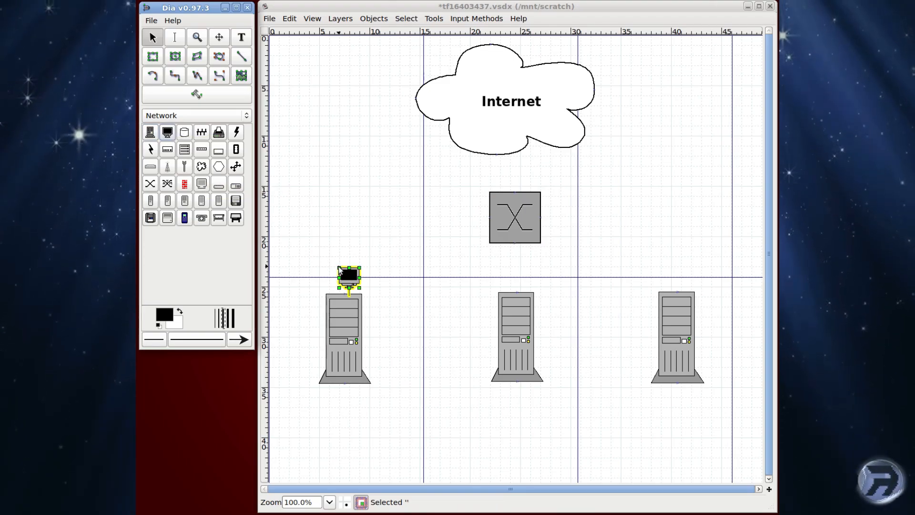
drag(348, 273, 370, 281)
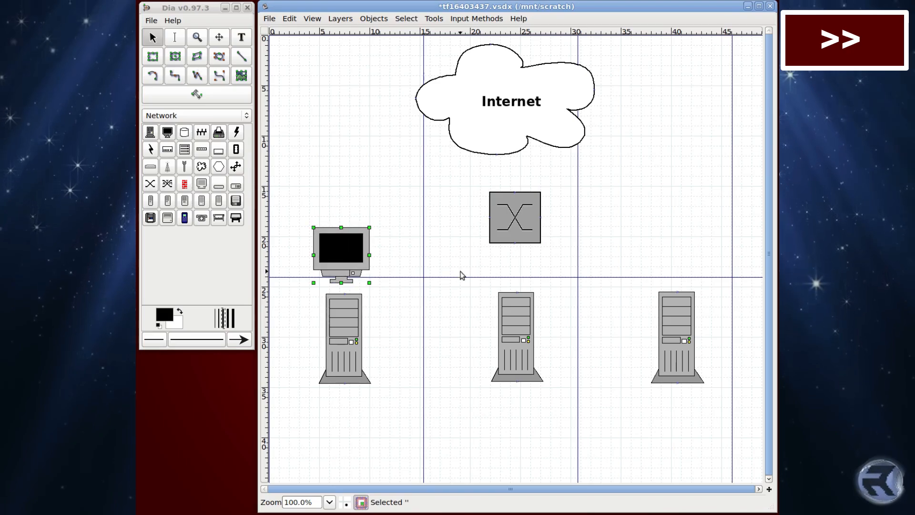
Lower all three computers towards the page bottom to make room above them.
drag(516, 337, 516, 402)
drag(344, 338, 340, 401)
drag(677, 337, 687, 404)
Move the monitor down just above the leftmost computer and paste copies above the other two computers.
drag(342, 249, 339, 309)
key(ctrl+v)
drag(349, 317, 685, 306)
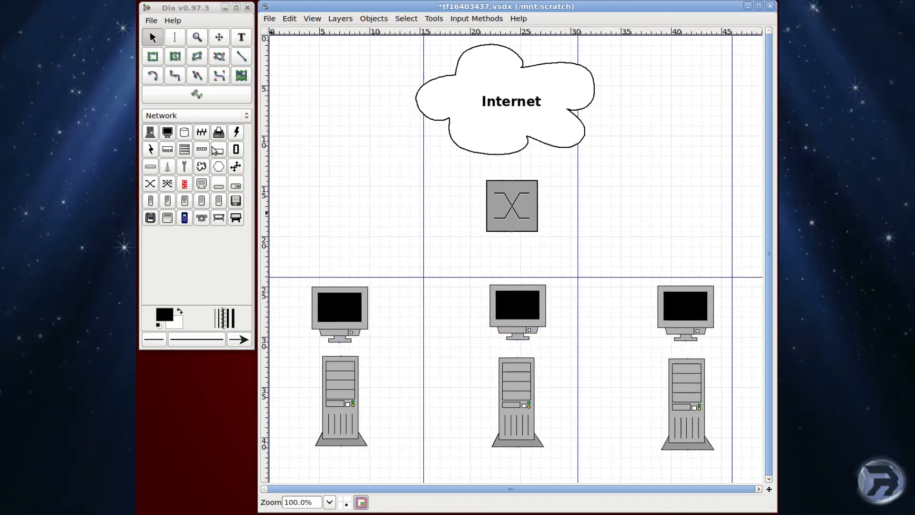
Add the text label "FreeBSD Box 1" below the leftmost computer.
click(241, 38)
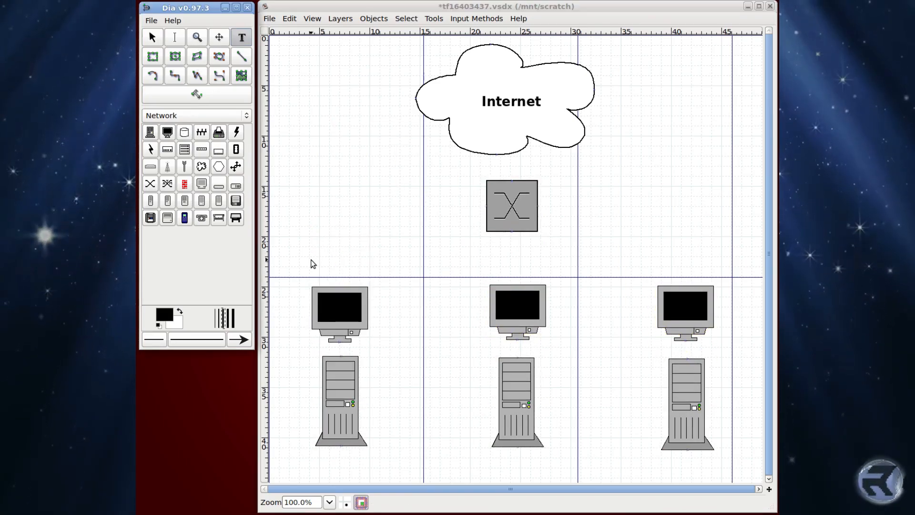
click(297, 459)
text(FreeB)
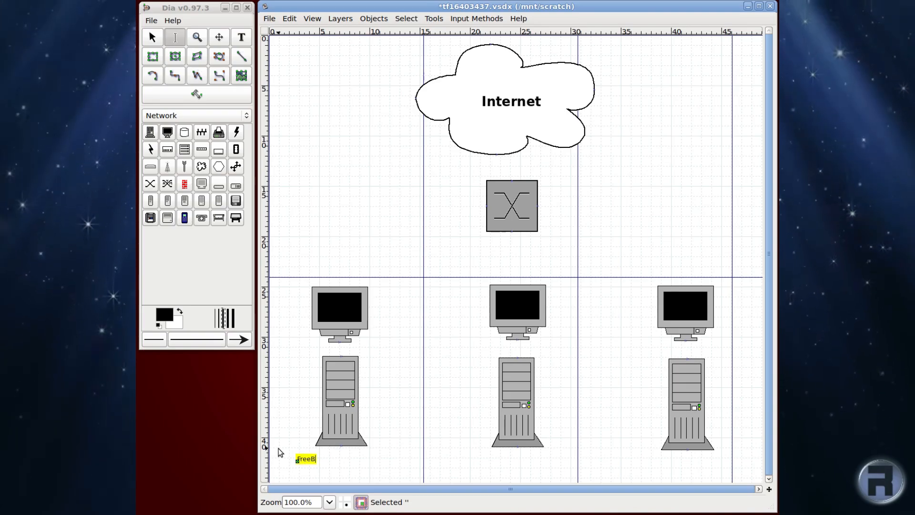
text(SD Box 1)
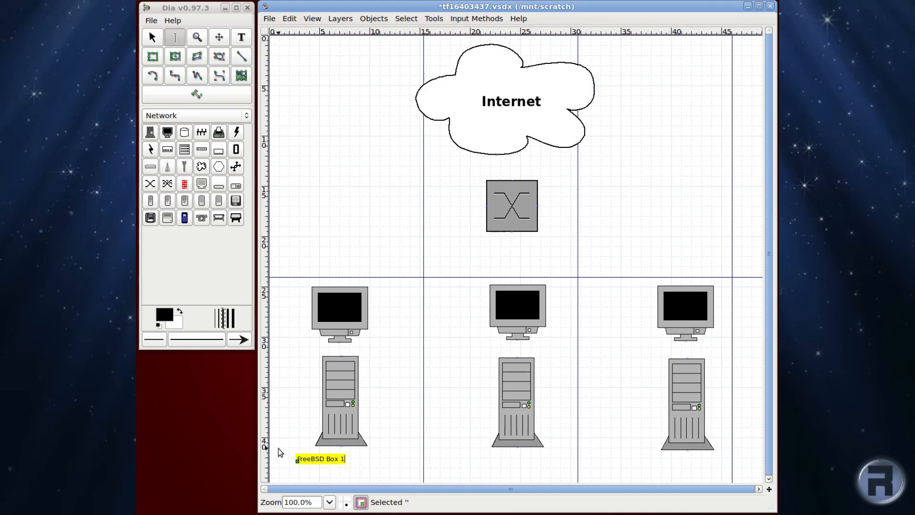
click(278, 448)
Centre the FreeBSD Box 1 label under its computer and format it bold at 34.68 pt.
drag(319, 459, 341, 461)
double_click(338, 460)
scroll(557, 263, up, 12)
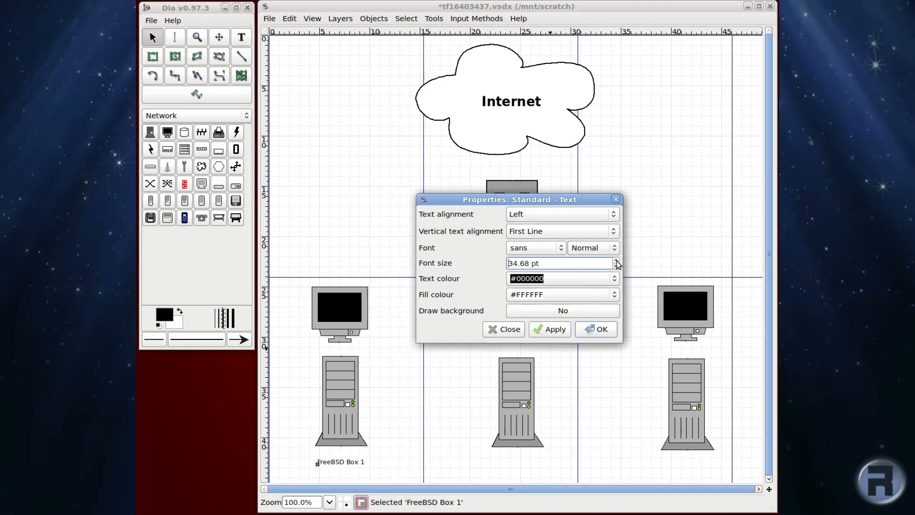
click(595, 329)
Browse the Assorted and Flowchart shape sheets, then return to the Network sheet.
click(172, 116)
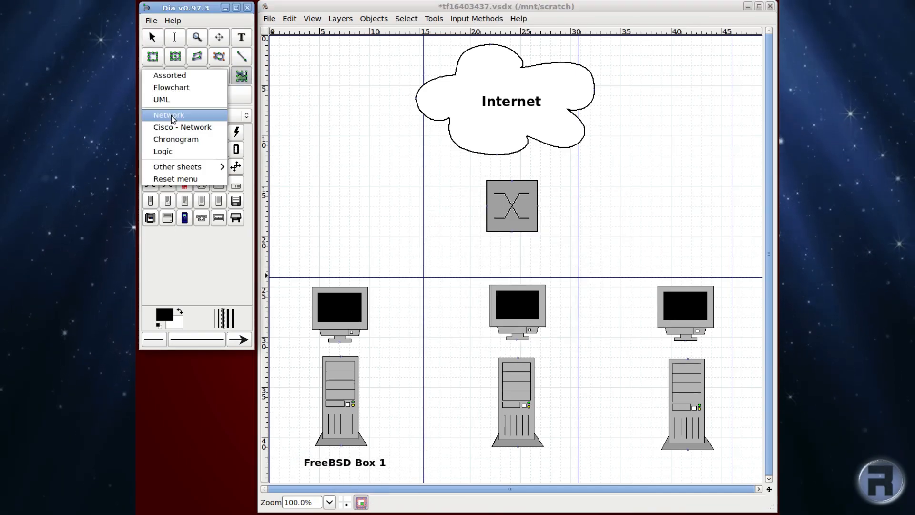
click(183, 79)
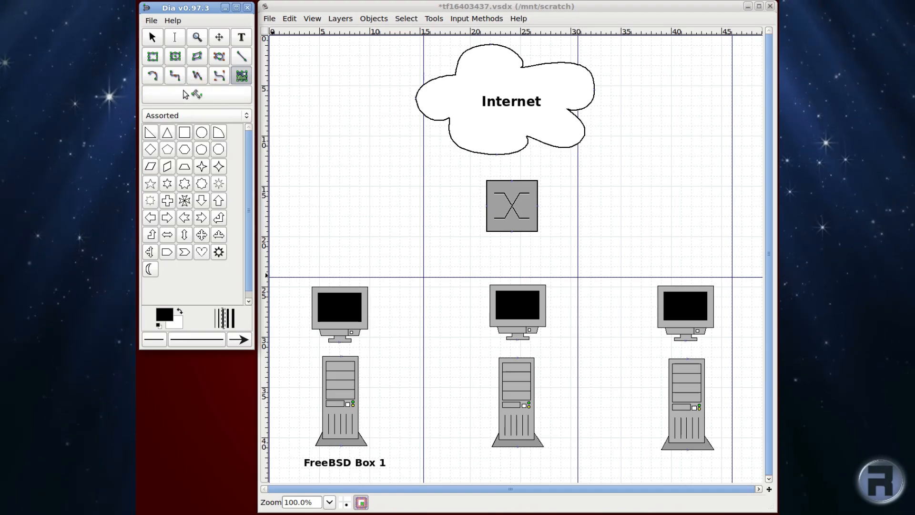
click(186, 122)
click(184, 125)
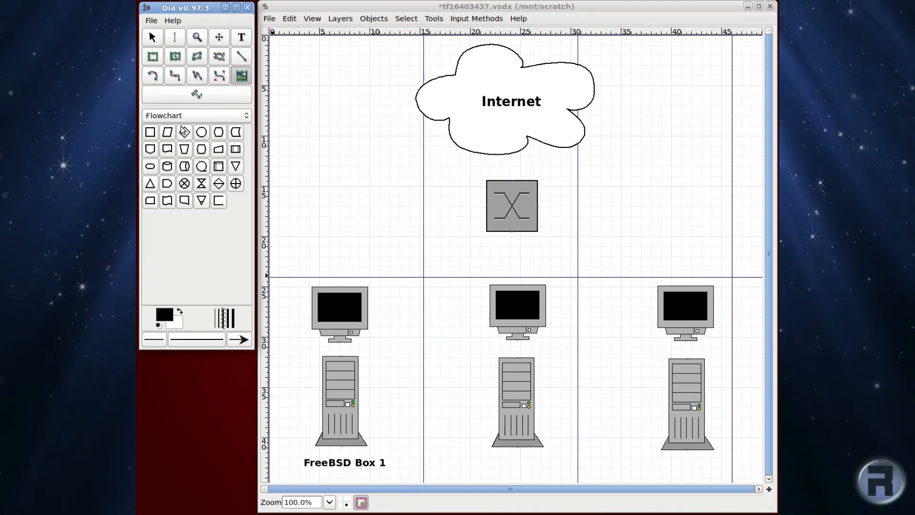
click(184, 116)
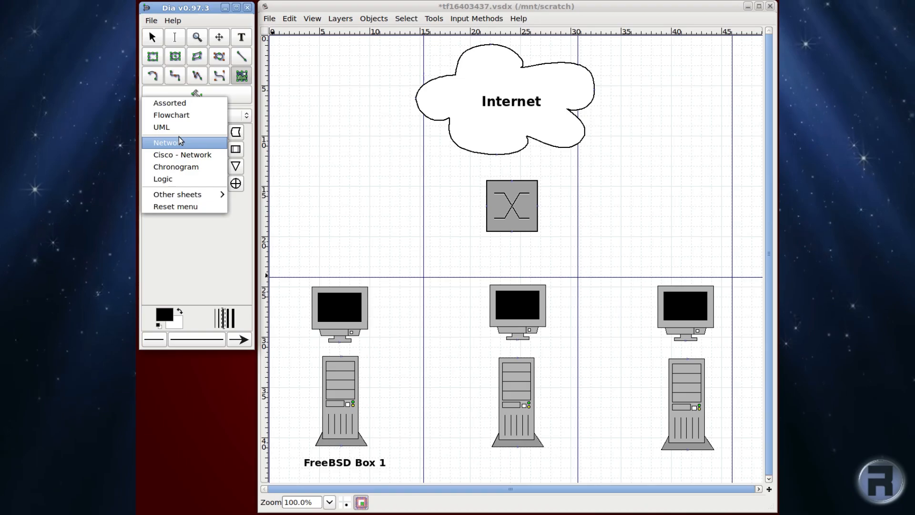
click(180, 141)
Switch to the Cisco - Network shape sheet and place the blue box with white arrows beside the grey switch.
click(180, 119)
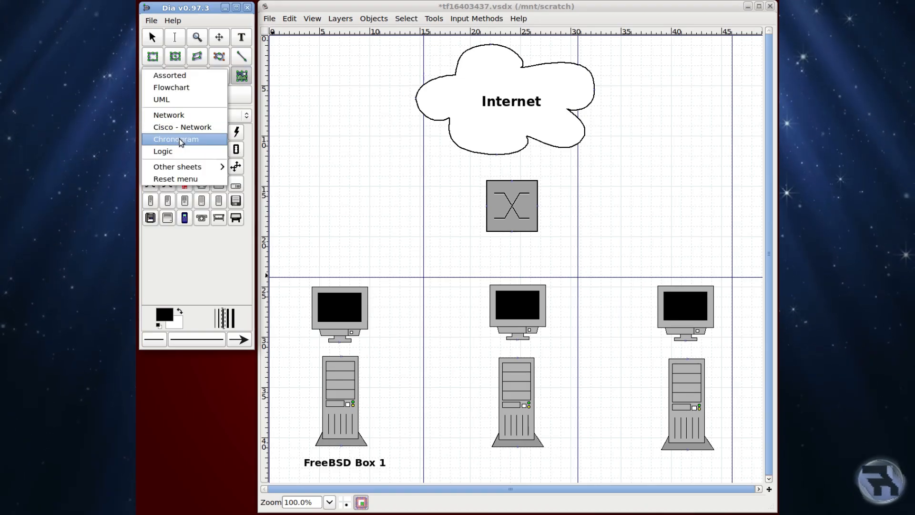
click(182, 127)
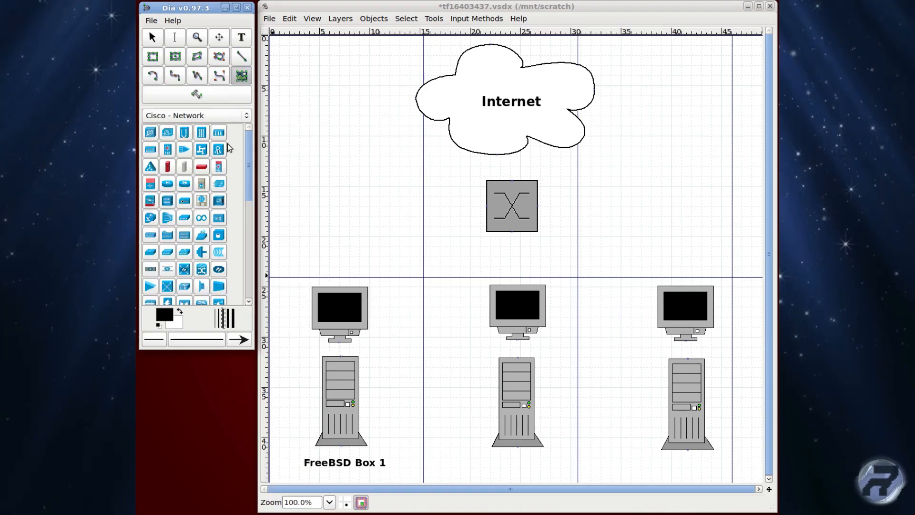
click(182, 219)
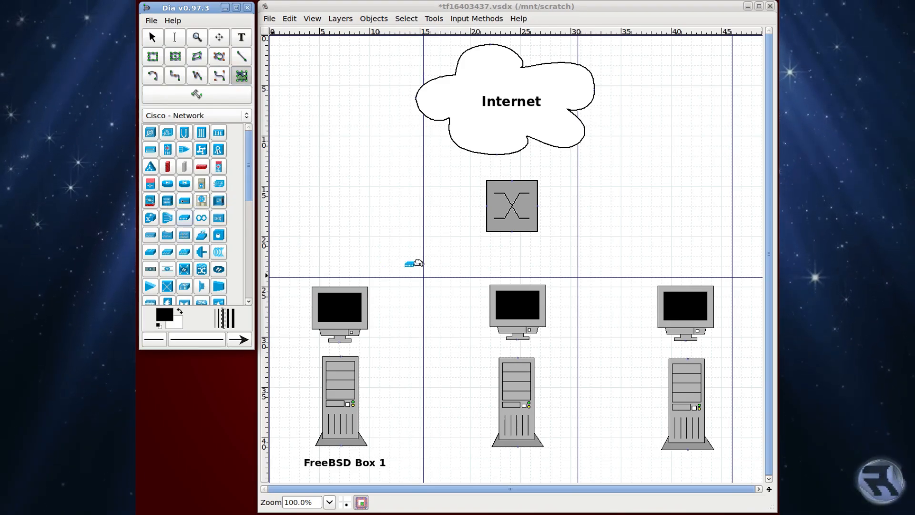
click(429, 224)
Delete the grey switch and put the blue Cisco device in its place below the Internet cloud, enlarged.
click(497, 228)
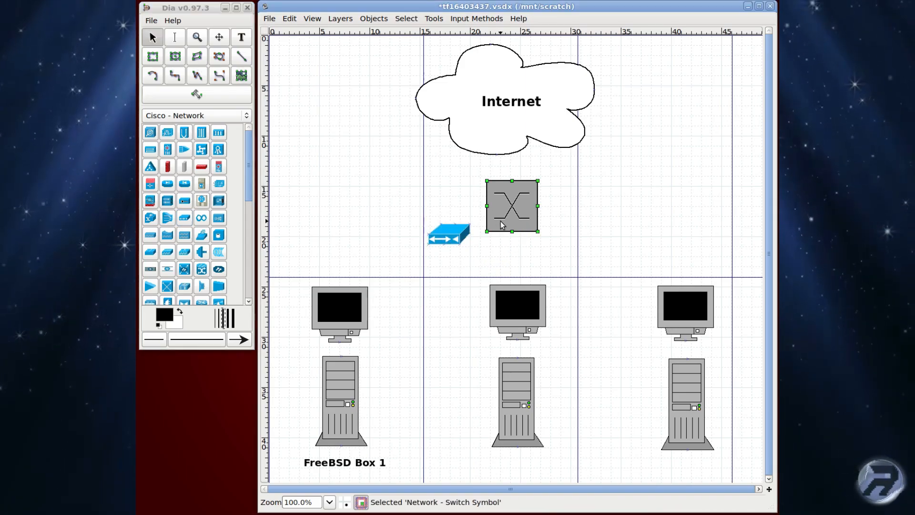
key(Delete)
drag(453, 236, 512, 214)
click(597, 206)
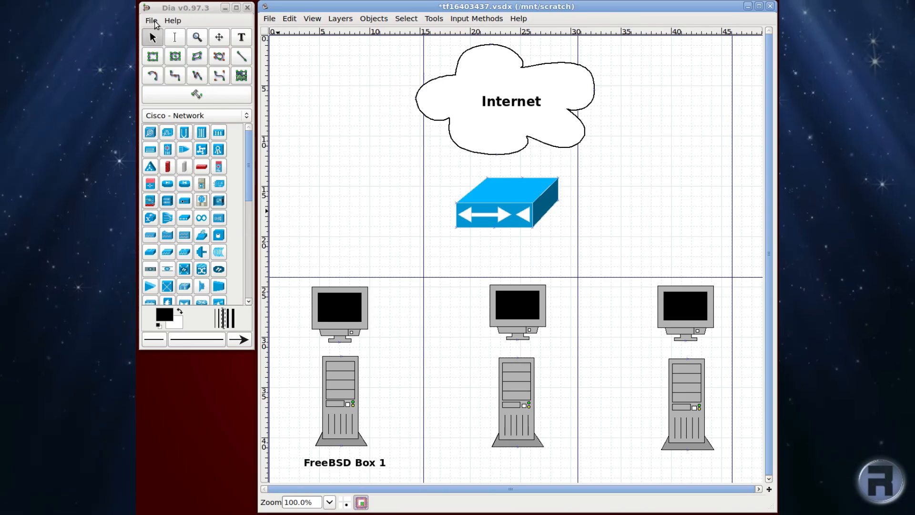
Draw arrowed lines from the blue Cisco device to the leftmost and rightmost monitors.
click(246, 61)
mouse_move(378, 302)
mouse_down()
mouse_move(425, 306)
mouse_move(459, 228)
mouse_move(547, 263)
mouse_move(471, 227)
mouse_up()
double_click(414, 262)
click(572, 368)
drag(420, 261, 617, 300)
drag(682, 255, 535, 225)
drag(579, 323, 657, 300)
Paste a copy of the arrowed line and fit it between the blue Cisco device and the middle monitor.
key(ctrl+v)
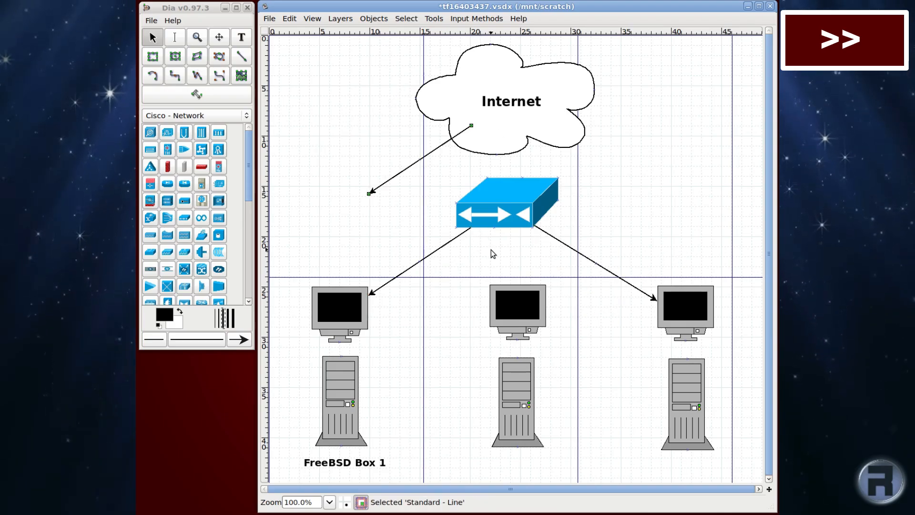
drag(470, 125, 509, 227)
drag(369, 193, 515, 284)
Shrink the Internet cloud slightly and draw an arrowed line from it down to the blue Cisco device.
drag(508, 101, 511, 97)
drag(603, 158, 556, 127)
click(242, 56)
drag(501, 139, 501, 127)
double_click(340, 309)
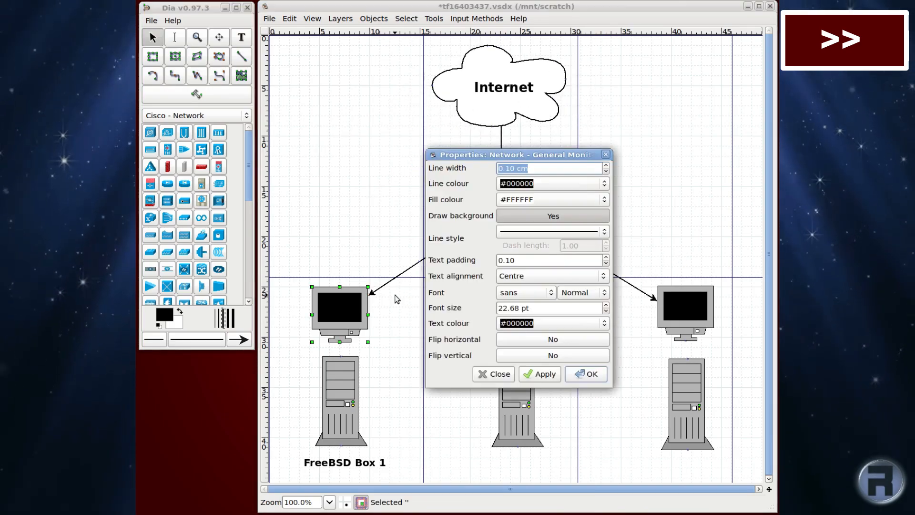
click(494, 374)
click(420, 232)
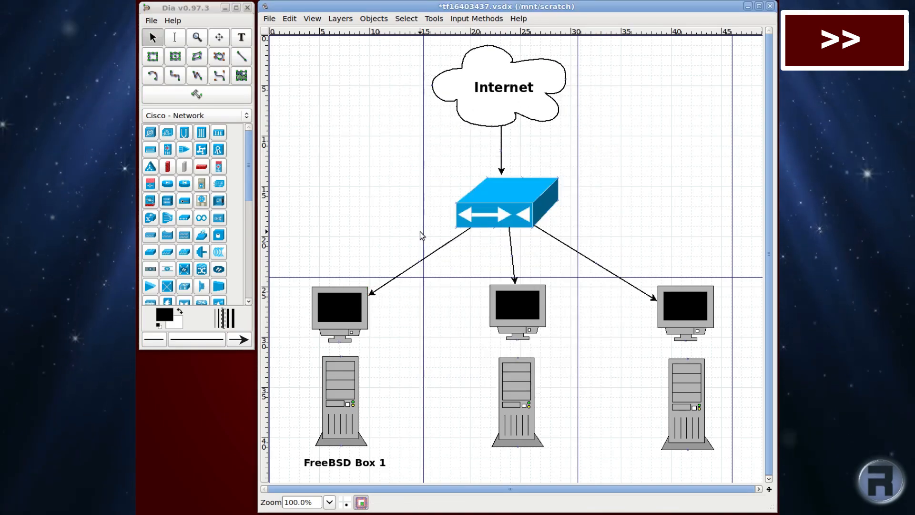
Add the text label "FreeBSD Box 2" below the middle computer.
click(242, 38)
click(490, 458)
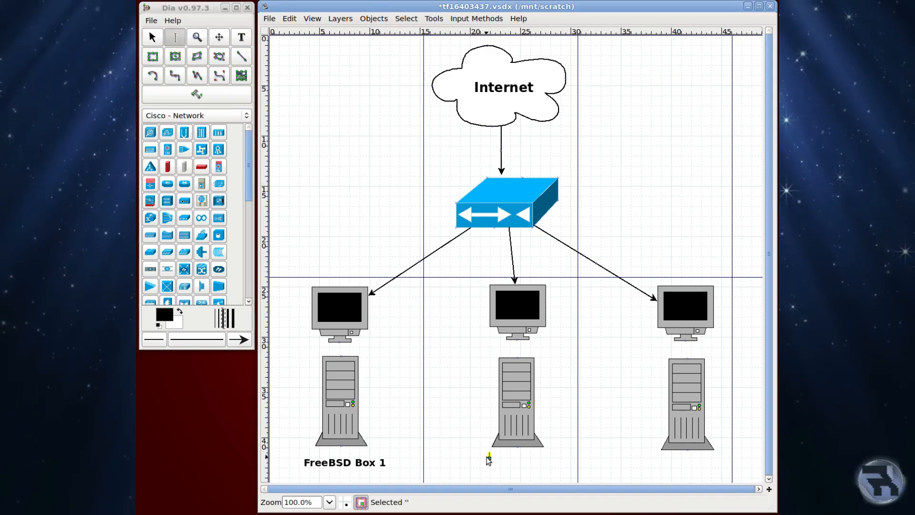
text(Fre)
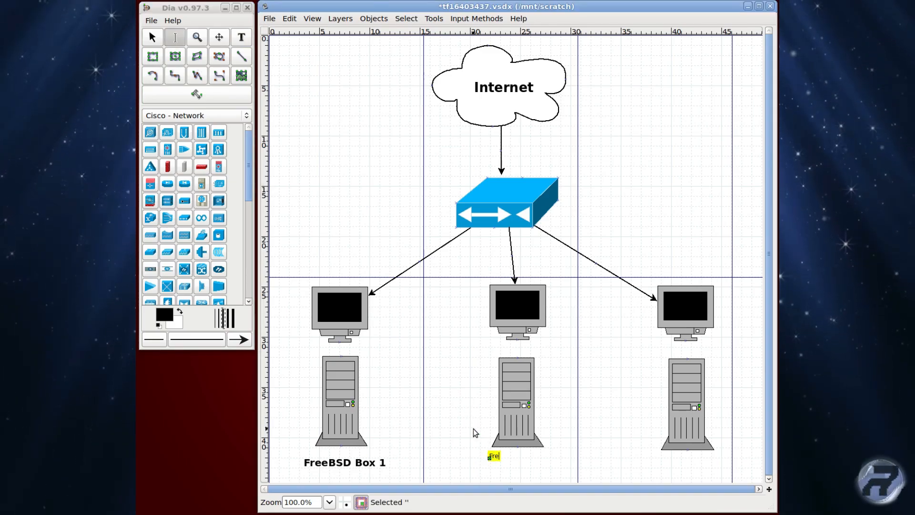
text(eBSD)
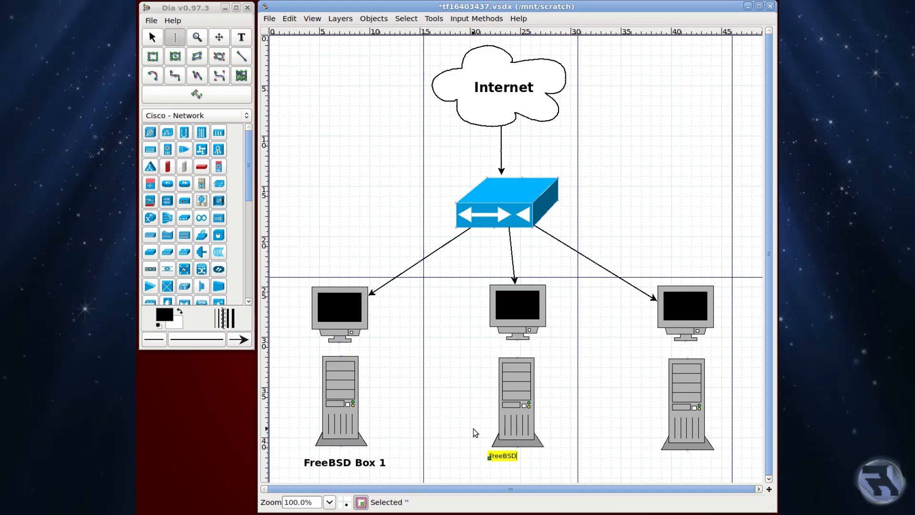
text( Box 2)
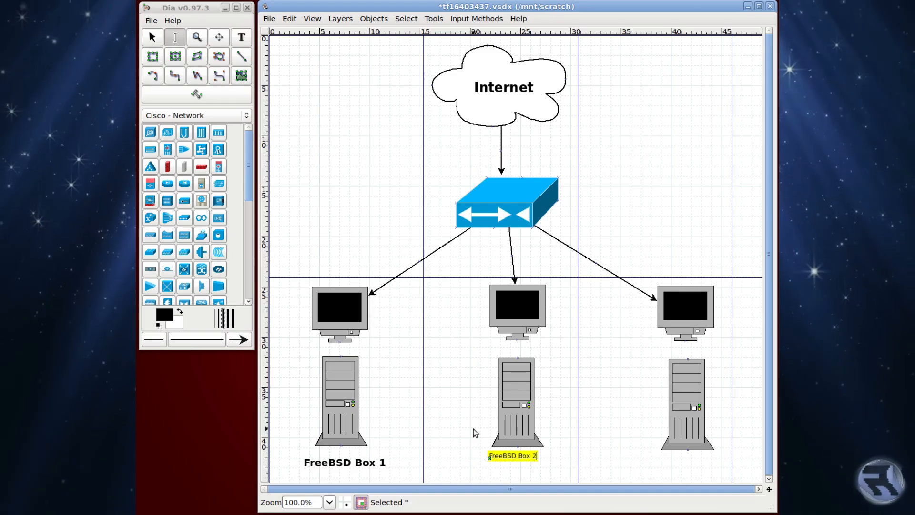
click(490, 462)
Set the FreeBSD Box 2 label's font size to 35 pt and centre it under the middle computer.
double_click(498, 458)
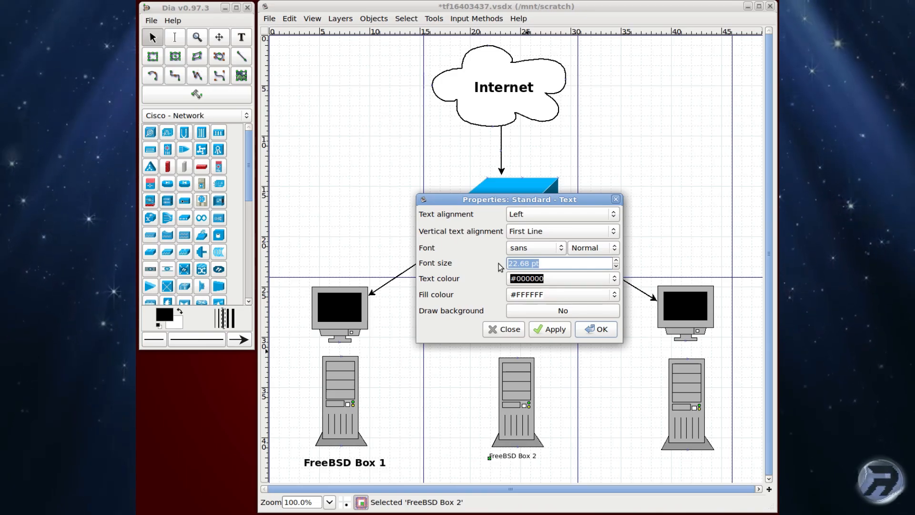
text(35)
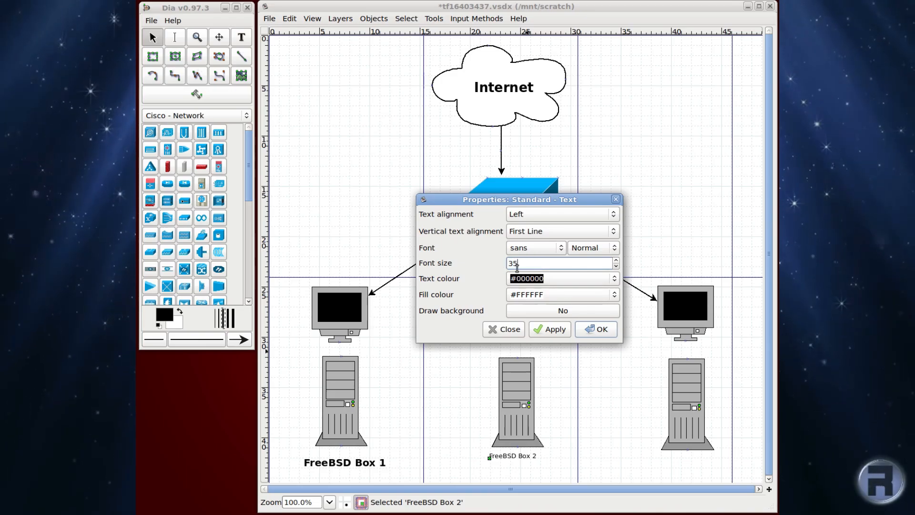
click(555, 330)
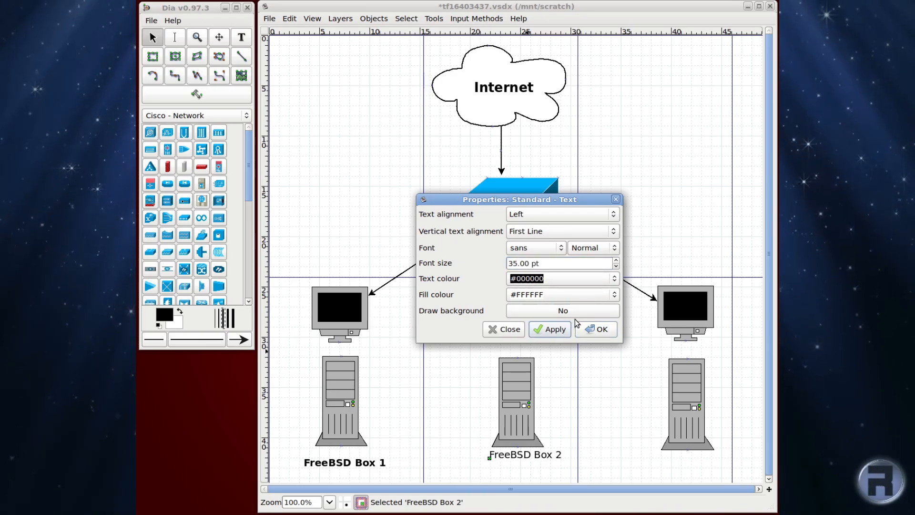
click(595, 329)
drag(546, 463, 540, 471)
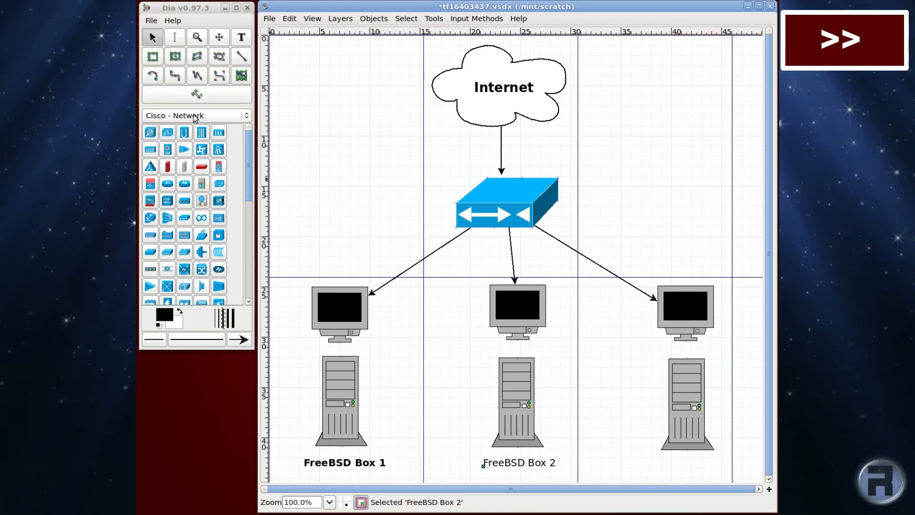
Add the text label "FreeBSD Box 3" below the rightmost computer.
click(175, 37)
click(665, 460)
text(FreeBSd)
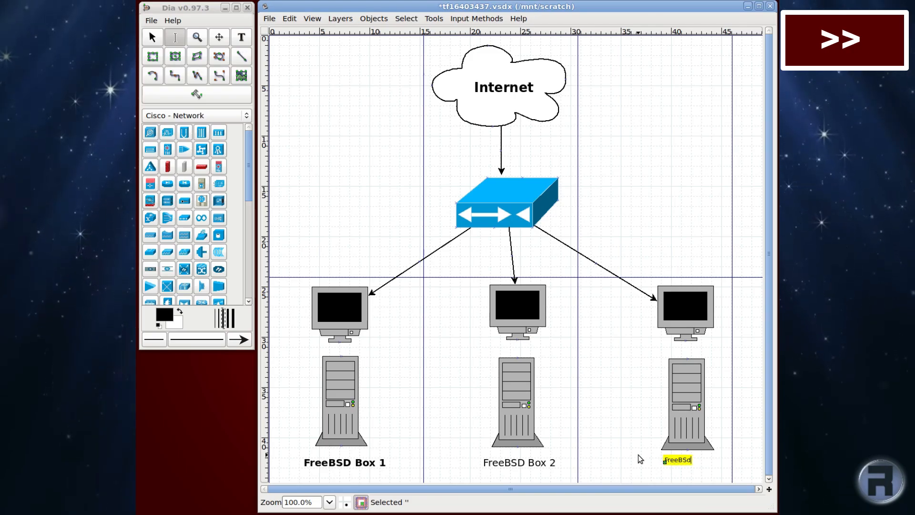
text( Box 3)
key(BackSpace)
key(BackSpace)
key(BackSpace)
key(BackSpace)
key(BackSpace)
key(BackSpace)
key(BackSpace)
key(BackSpace)
text(SD Bo)
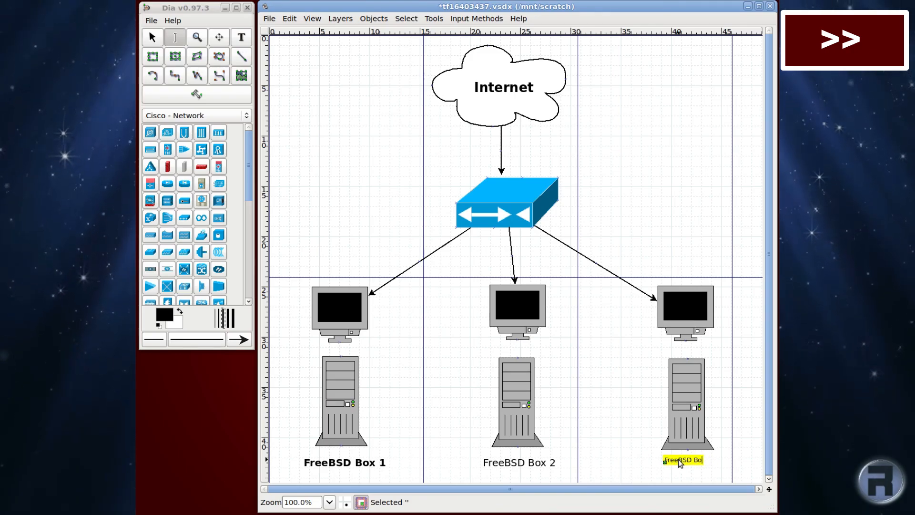
text(x 3)
click(681, 474)
Enlarge the FreeBSD Box 3 label to match the second label and centre it under the rightmost computer.
double_click(680, 463)
drag(543, 263, 522, 263)
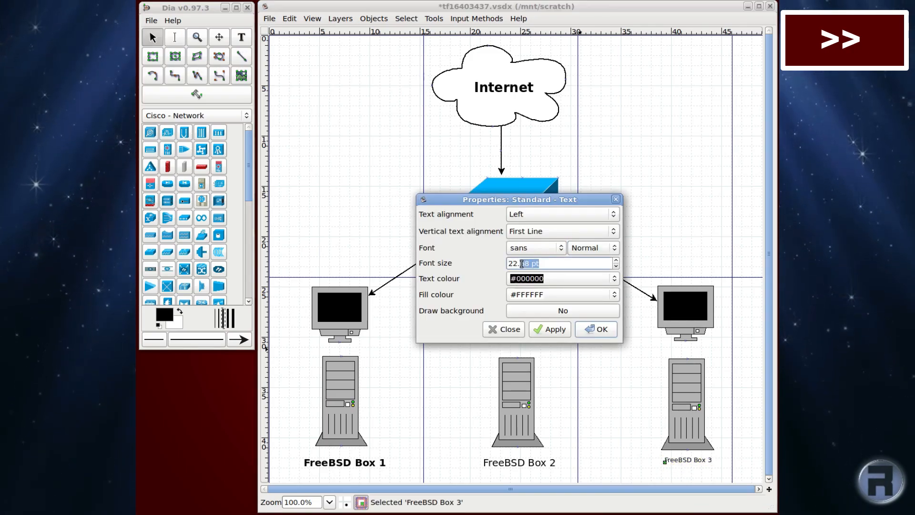
key(Return)
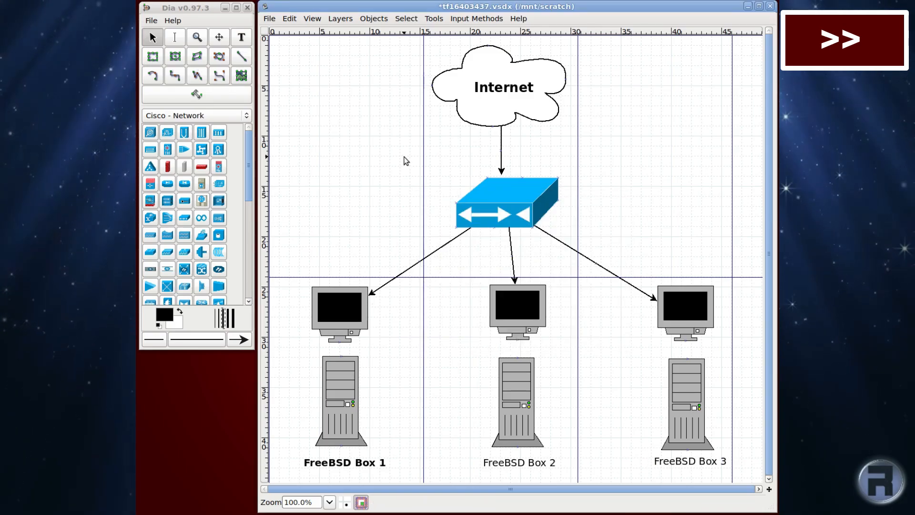
Place the Cisco TV shape, enlarge it and move it to the right of the blue Cisco device.
scroll(182, 276, down, 5)
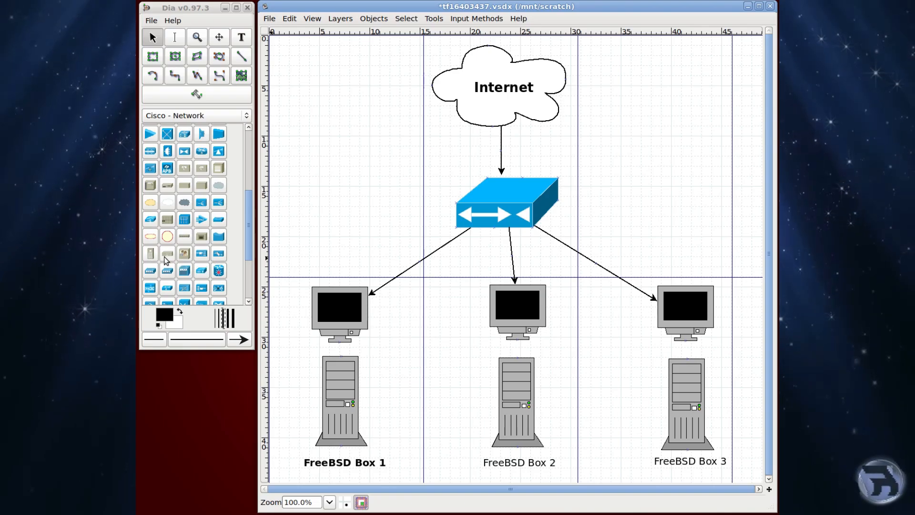
click(185, 254)
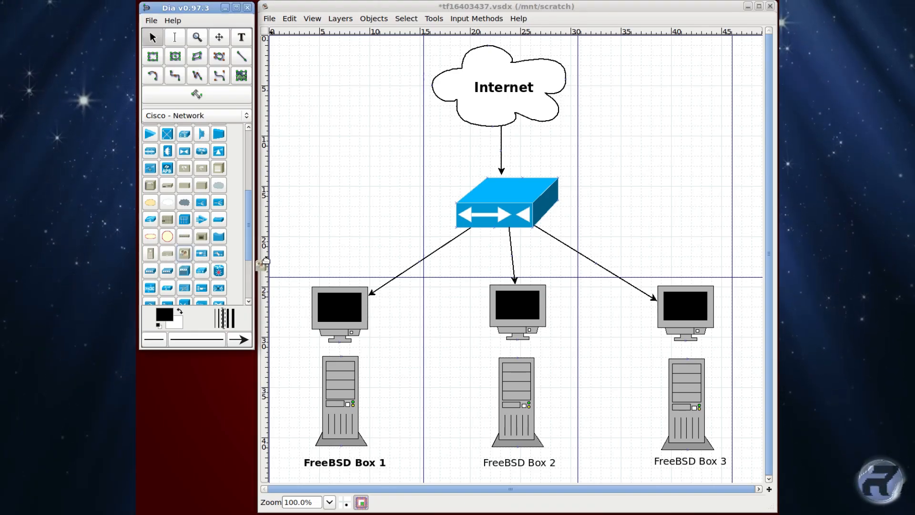
click(371, 226)
drag(371, 226, 280, 149)
drag(327, 180, 675, 183)
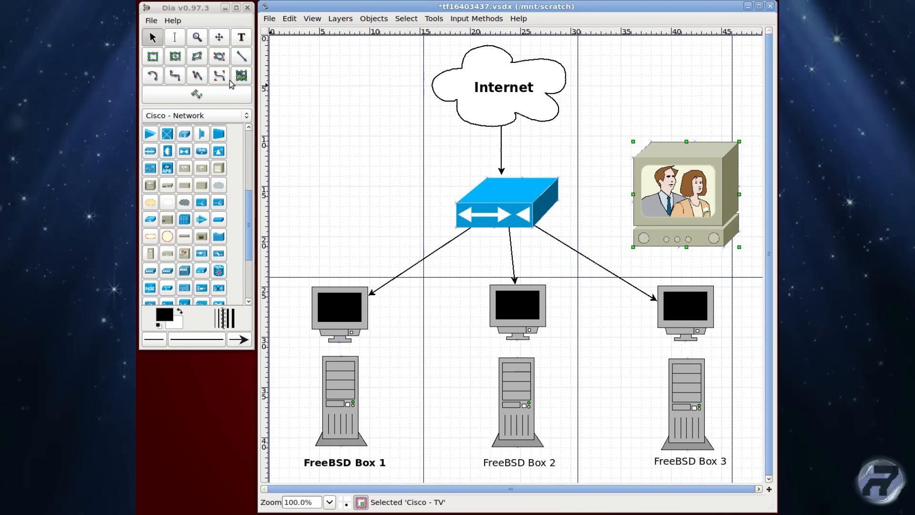
Draw an arrowed arc from the top of the TV to the upper right corner of the blue Cisco device.
click(153, 75)
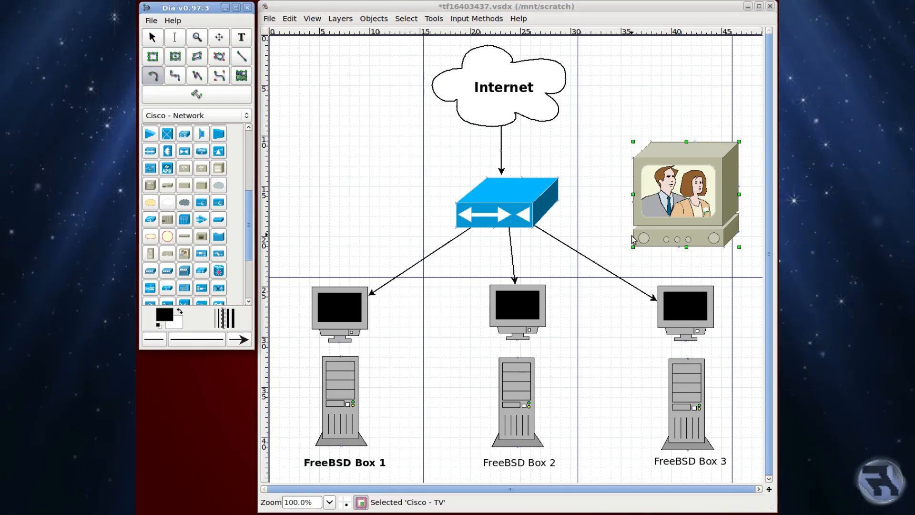
drag(630, 229, 549, 175)
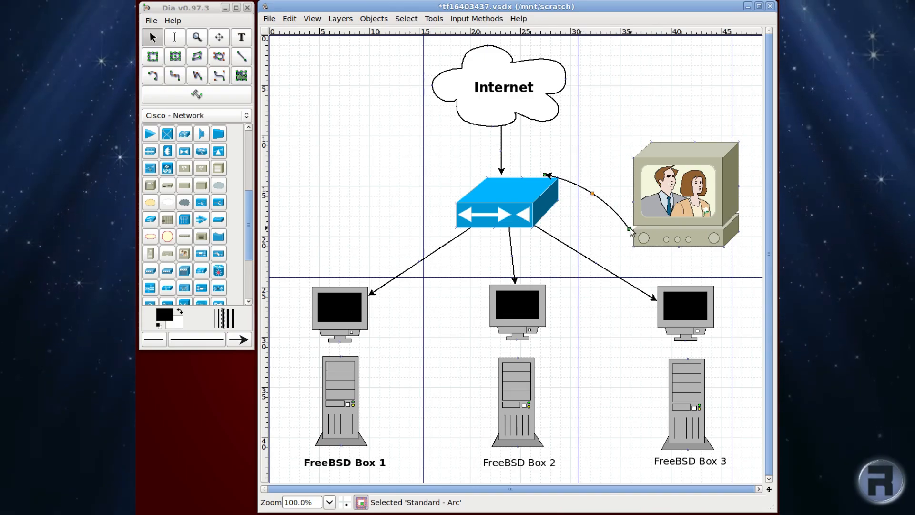
drag(630, 230, 691, 143)
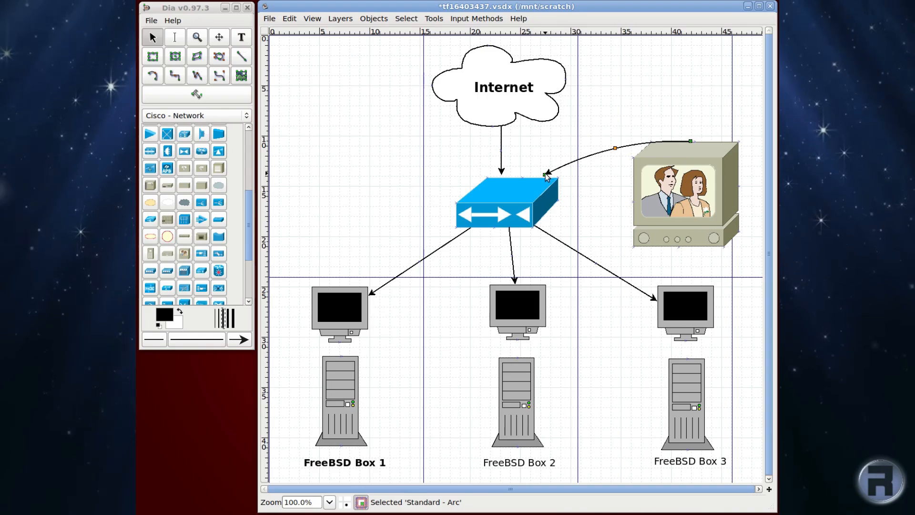
drag(543, 178, 545, 183)
click(579, 204)
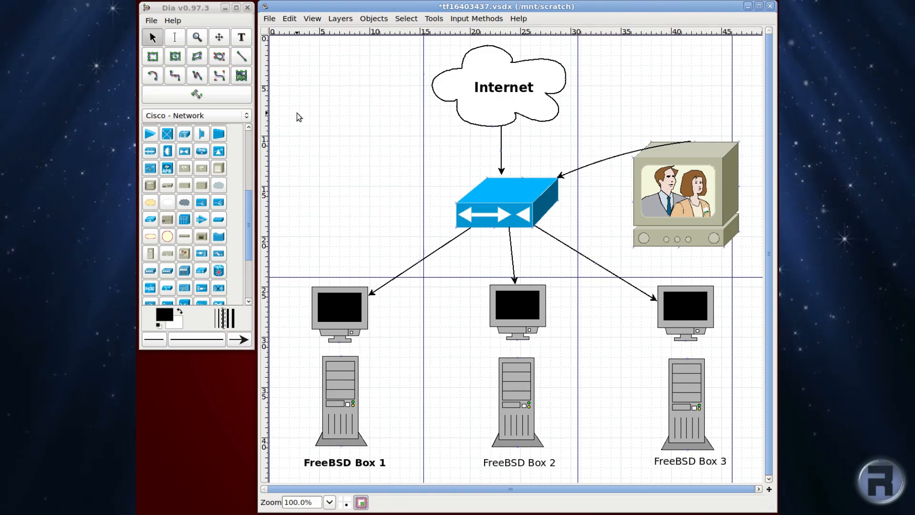
Insert an image object to the left of the Internet cloud and load the round R logo file into it.
click(241, 75)
click(292, 95)
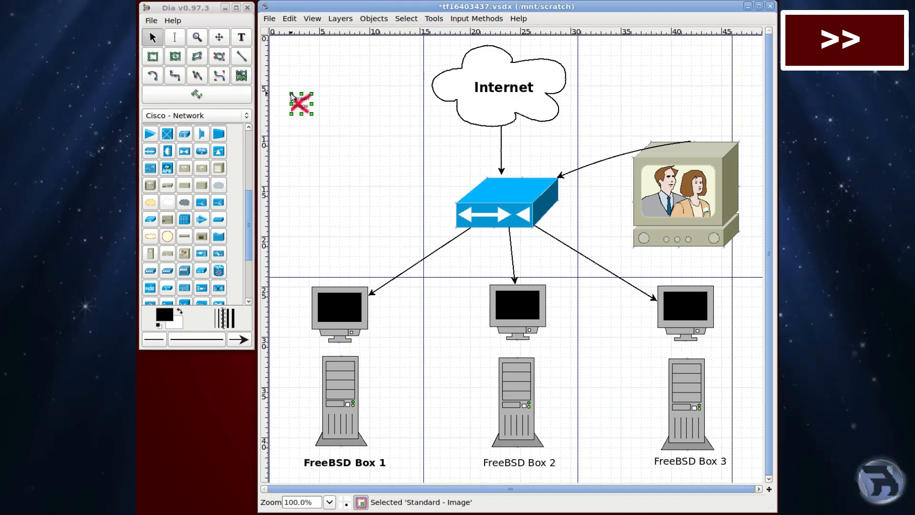
click(401, 189)
double_click(402, 190)
click(588, 323)
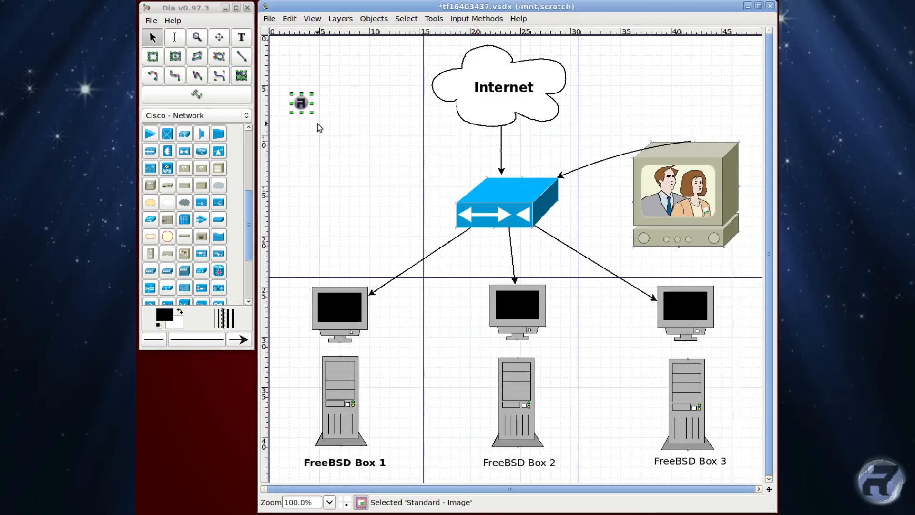
Enlarge the R logo image and move it up level with the Internet cloud.
drag(312, 113, 397, 192)
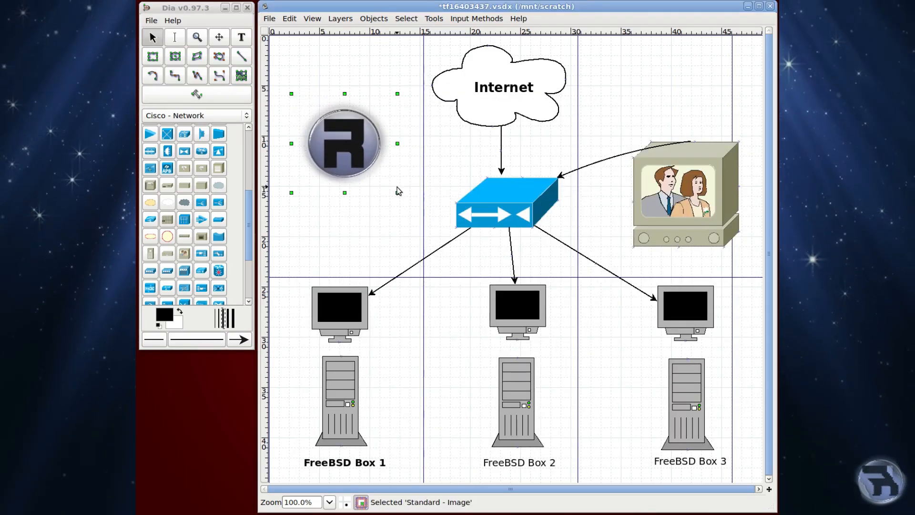
click(380, 209)
drag(354, 150, 357, 111)
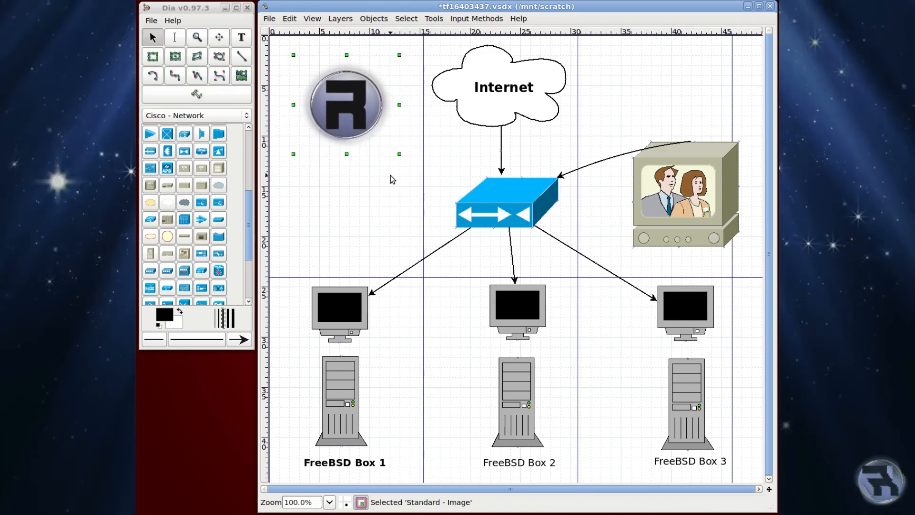
click(378, 190)
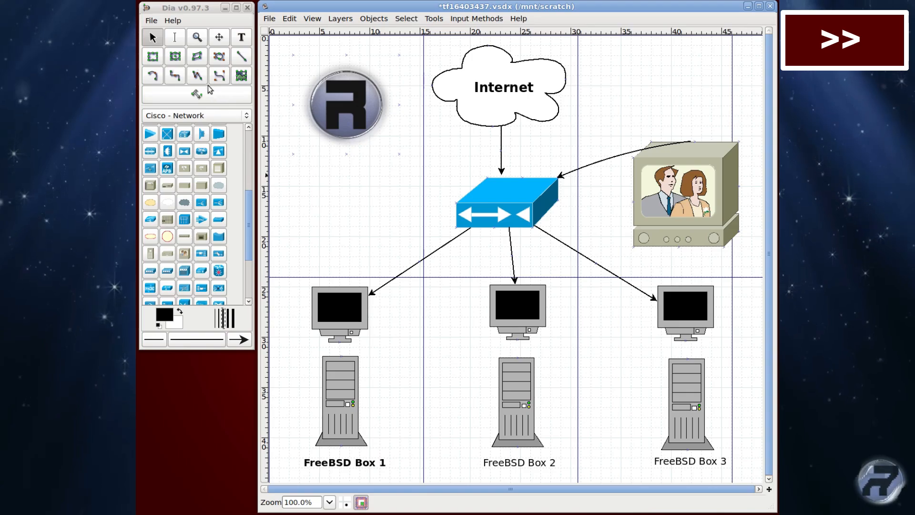
Draw an arrowed polyline from the R logo to the left edge of the Internet cloud.
click(197, 75)
drag(364, 155, 439, 101)
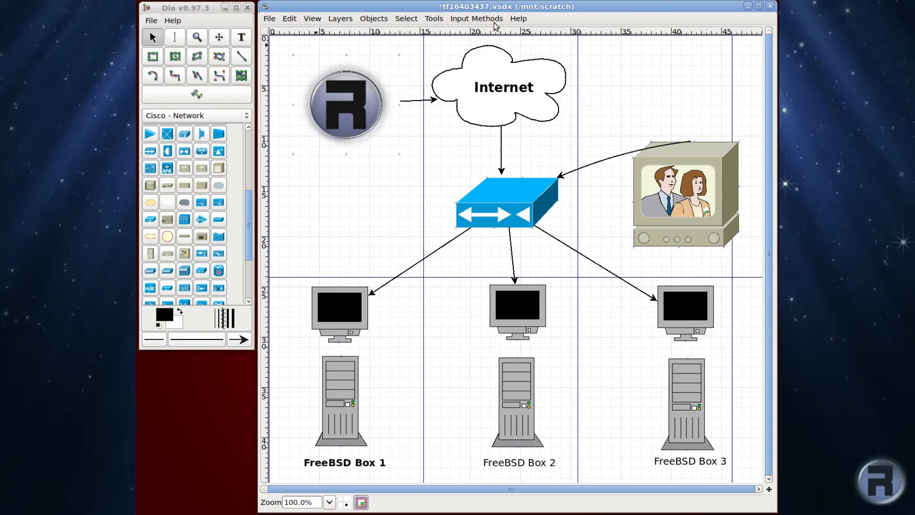
click(479, 19)
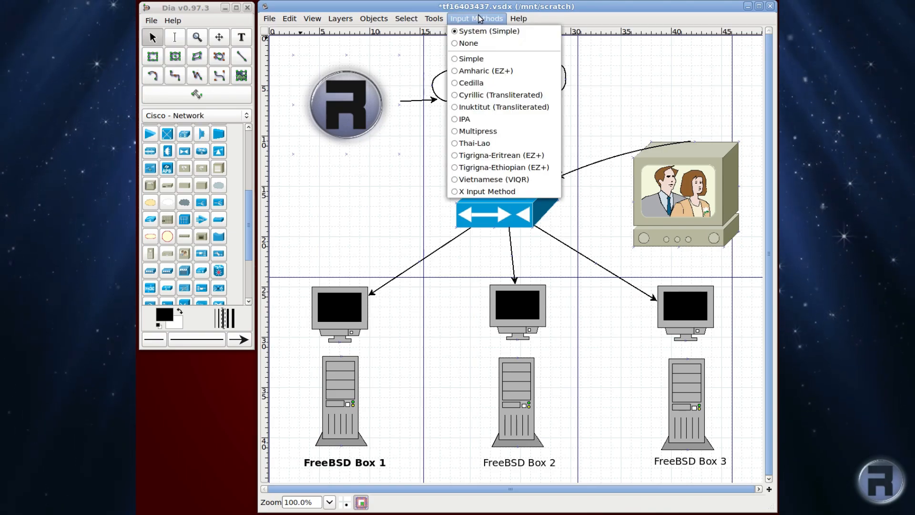
mouse_move(436, 22)
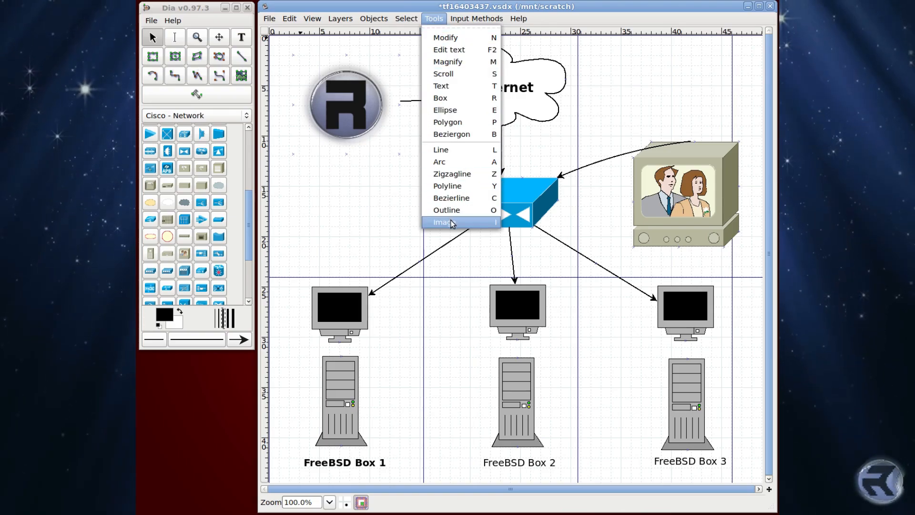
mouse_move(404, 28)
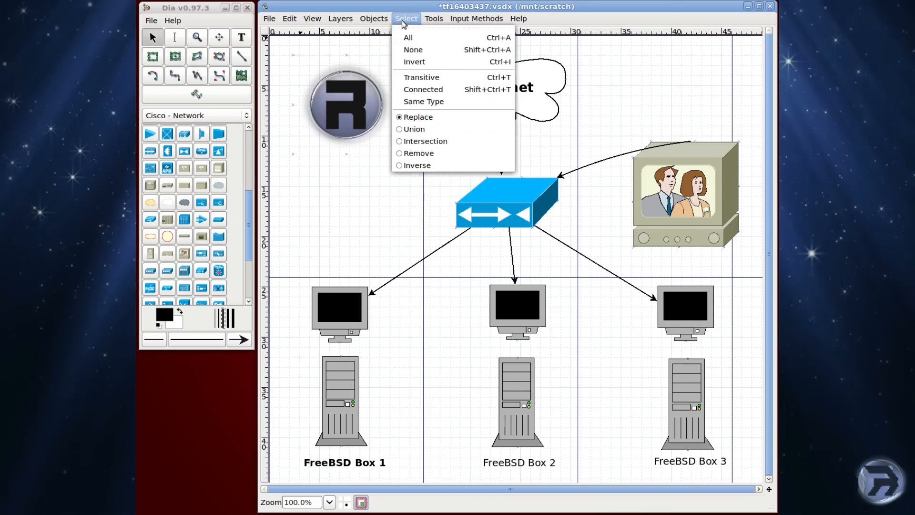
mouse_move(274, 10)
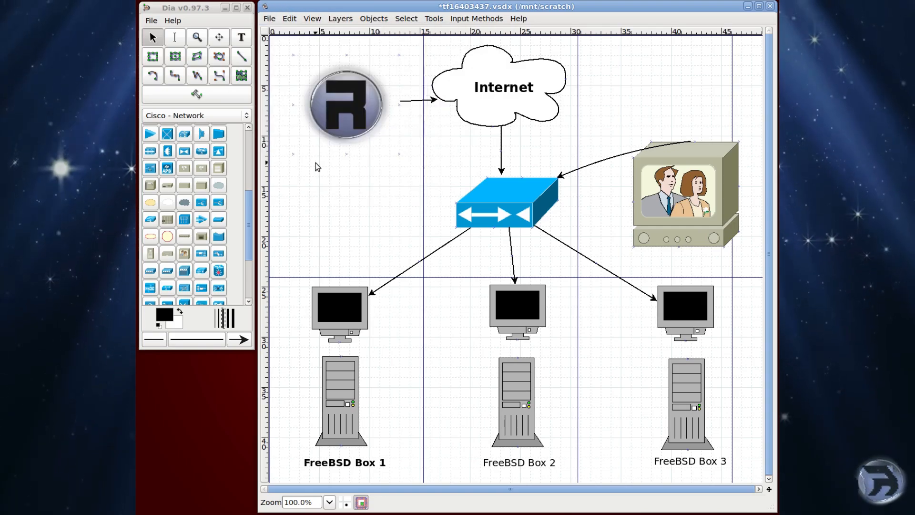
Open the diagram export dialog and look through the file formats available for exporting the network diagram.
click(270, 19)
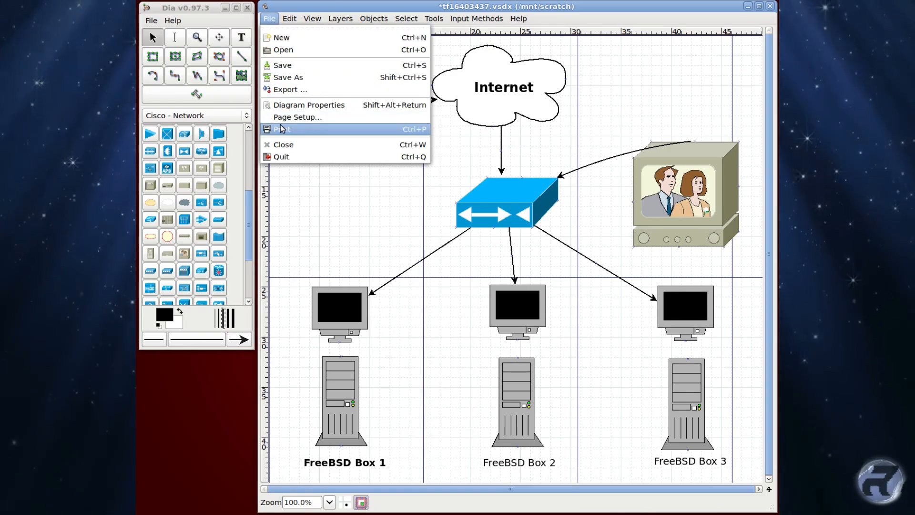
click(286, 90)
click(529, 403)
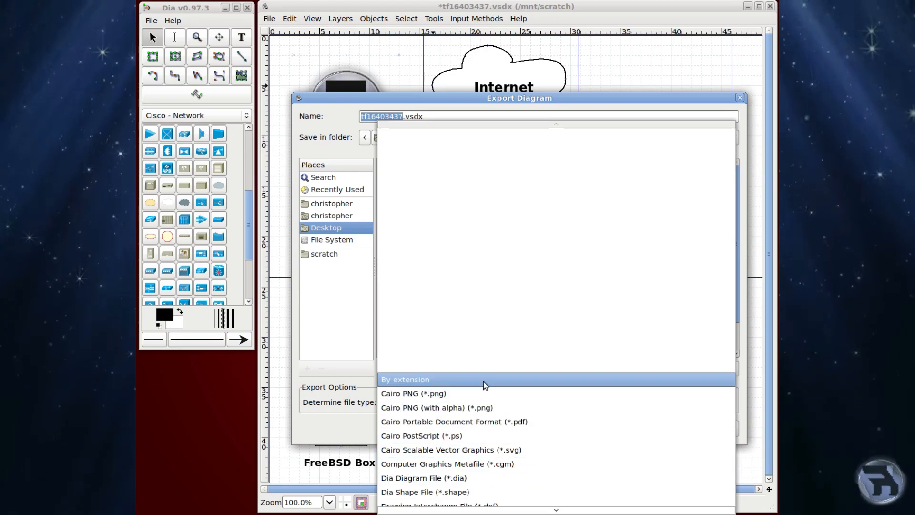
scroll(517, 421, down, 2)
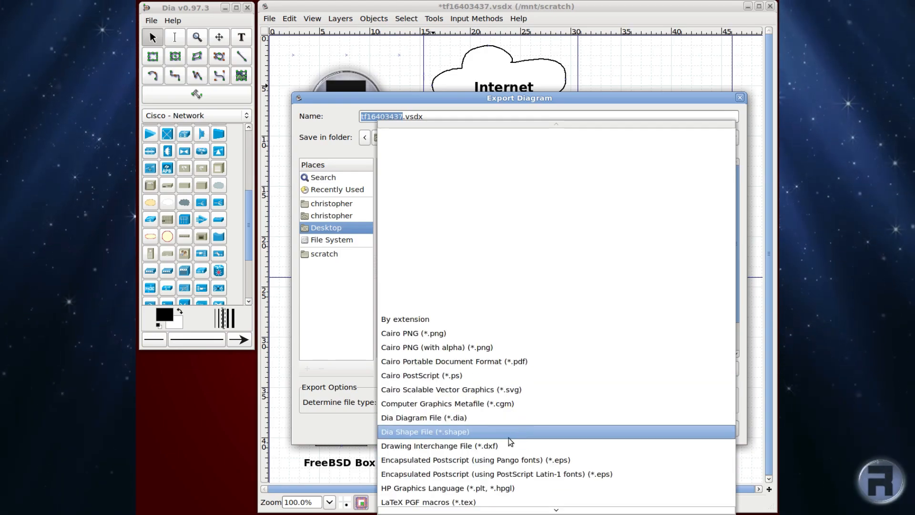
scroll(508, 438, down, 6)
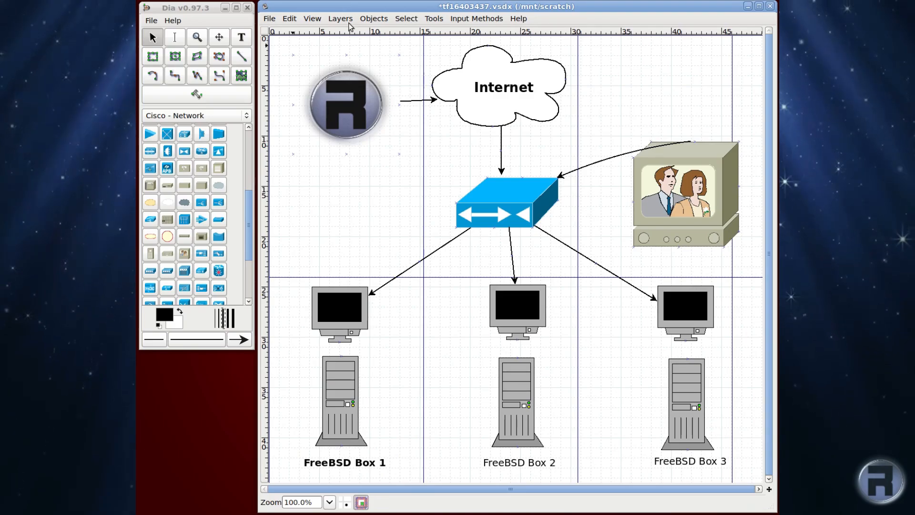
Quit the diagram editor, closing the toolbox and the open network diagram.
click(248, 9)
click(558, 281)
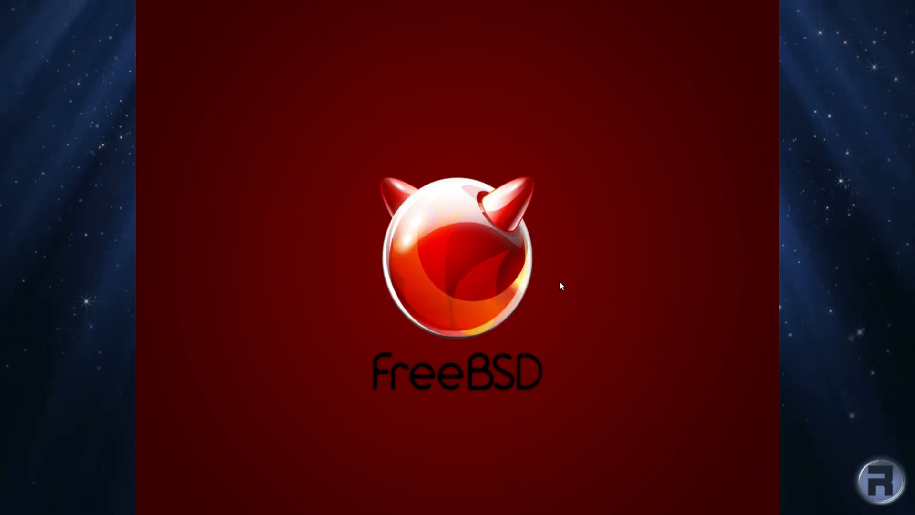